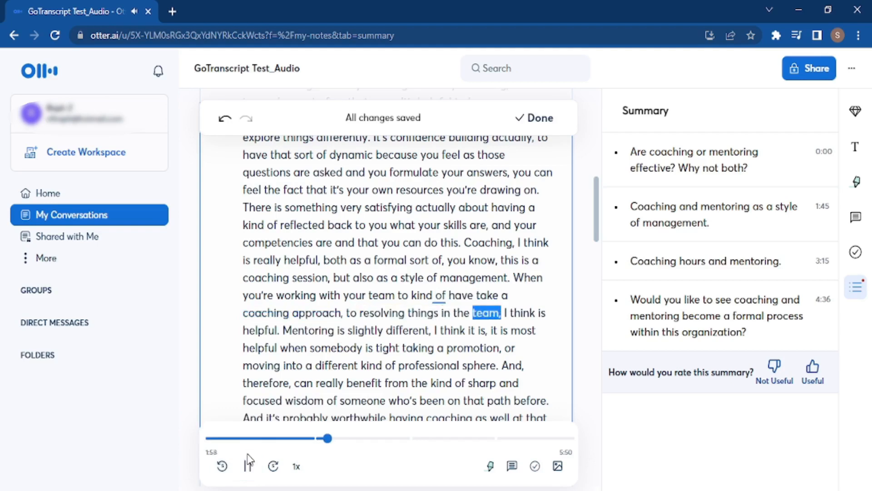
- Delete the word "to" before "resolving things in the team" in the transcript and pause the audio playback
{"action": "left_click", "coordinate": [357, 312]}
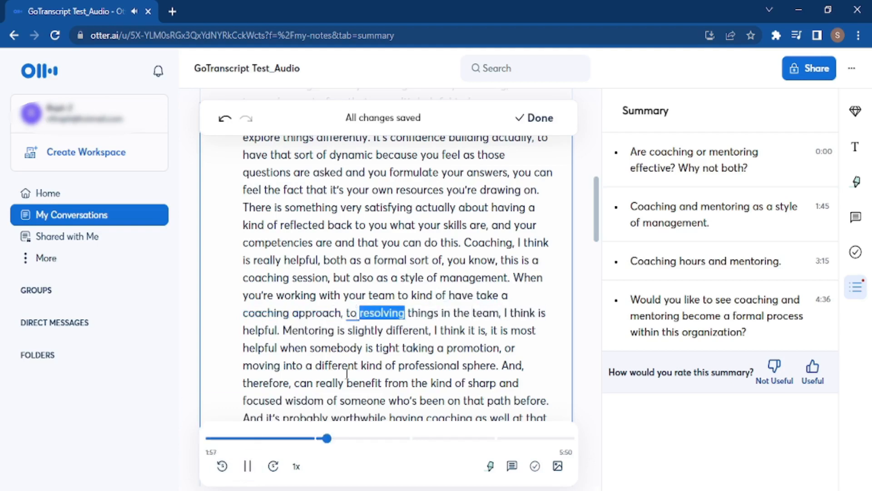
{"action": "key", "text": "BackSpace"}
{"action": "key", "text": "BackSpace"}
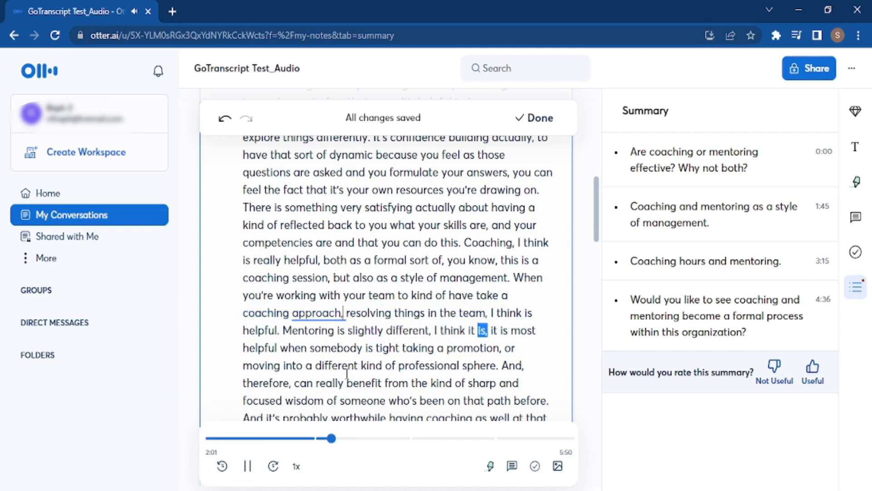
{"action": "left_click", "coordinate": [248, 466]}
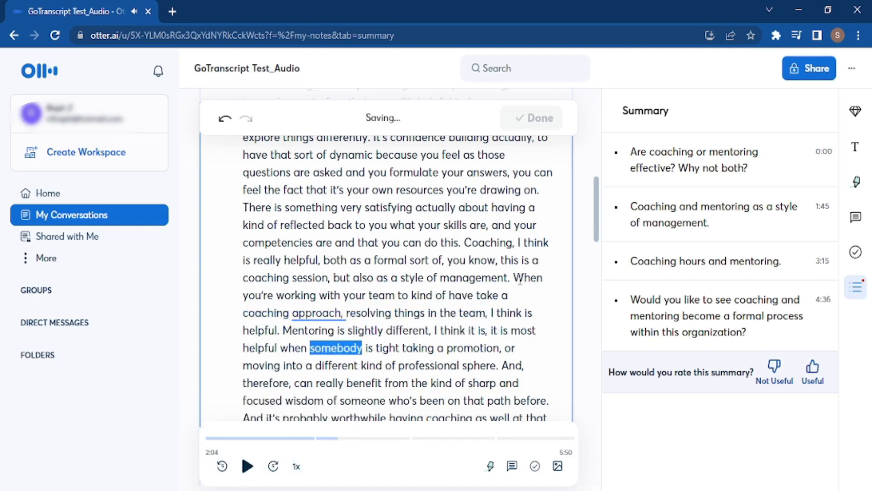
- Replay the audio from "When you're working" and remove the repeated words so the text reads "I think it is most helpful"
{"action": "left_click", "coordinate": [526, 277]}
{"action": "left_click", "coordinate": [245, 468]}
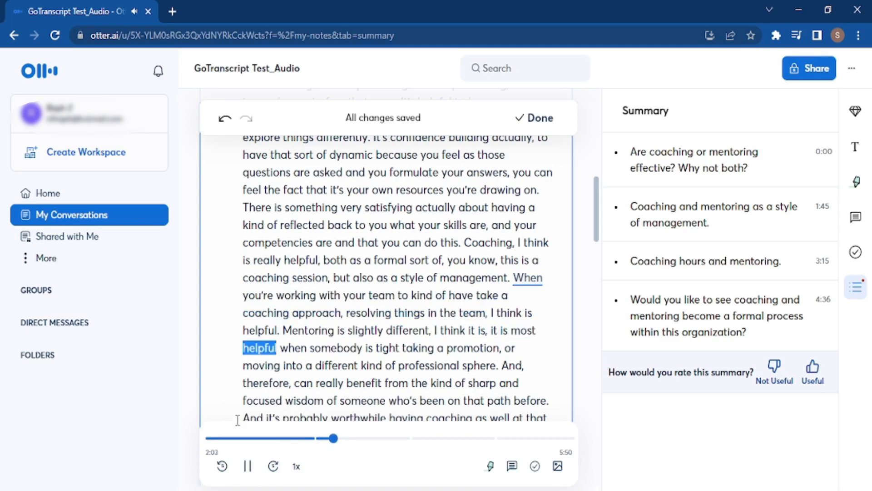
{"action": "left_click", "coordinate": [247, 465]}
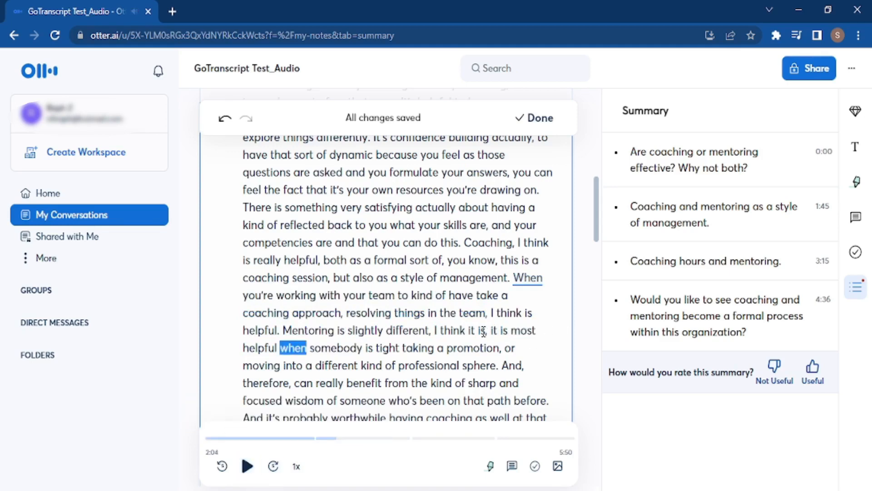
{"action": "left_click", "coordinate": [487, 330]}
{"action": "type", "text": ","}
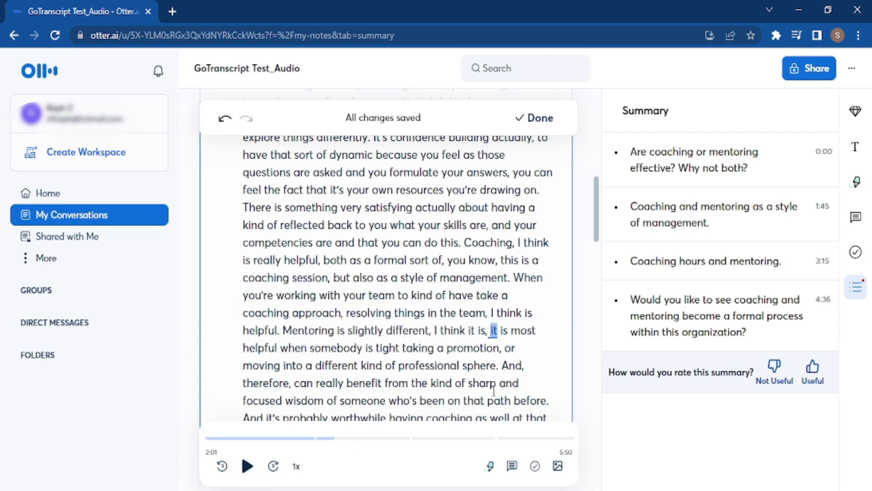
{"action": "key", "text": "BackSpace"}
{"action": "key", "text": "BackSpace"}
{"action": "key", "text": "BackSpace"}
{"action": "key", "text": "BackSpace"}
{"action": "key", "text": "BackSpace"}
{"action": "key", "text": "BackSpace"}
{"action": "key", "text": "BackSpace"}
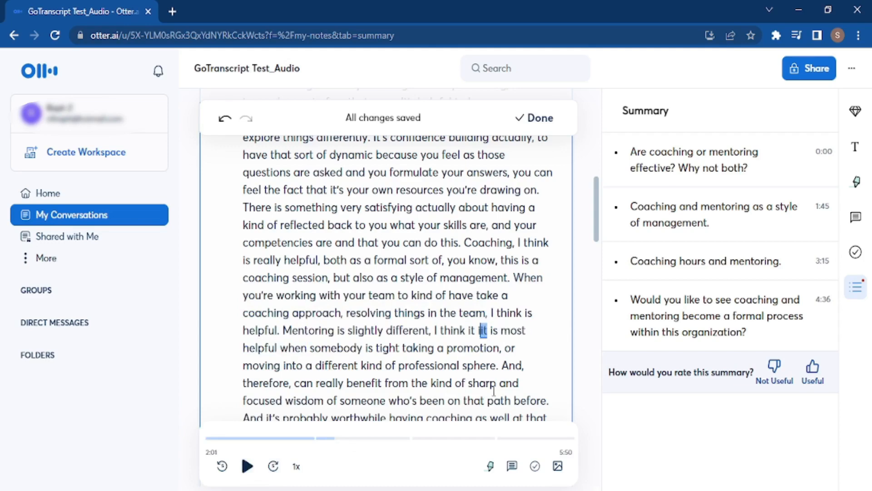
{"action": "key", "text": "BackSpace"}
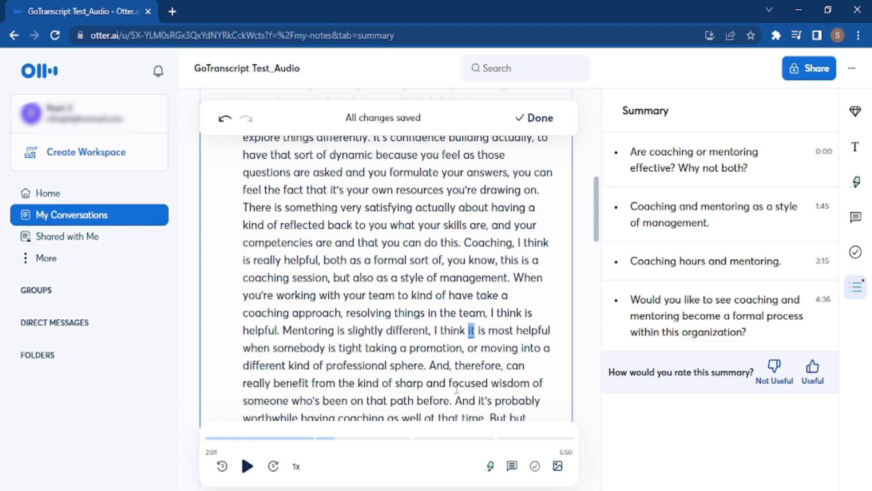
- Replace the comma after "slightly different" with a period and play the audio from "Mentoring" to check the text
{"action": "left_click", "coordinate": [434, 332]}
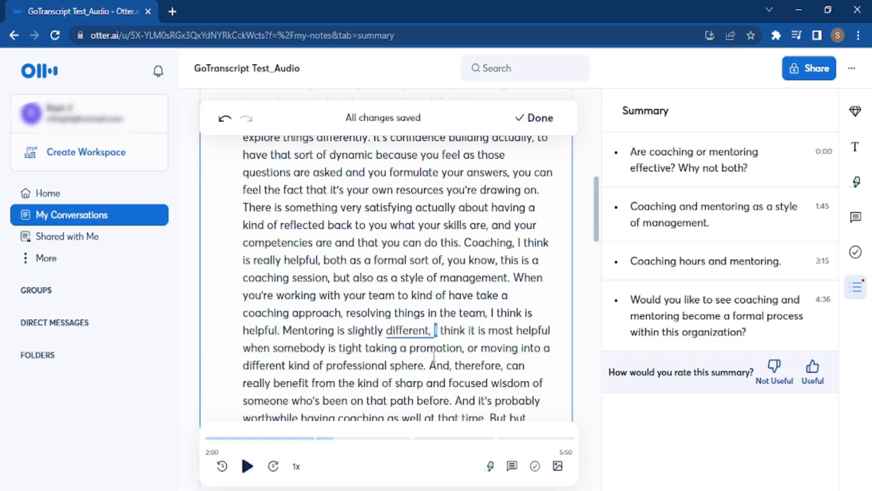
{"action": "key", "text": "BackSpace"}
{"action": "type", "text": "."}
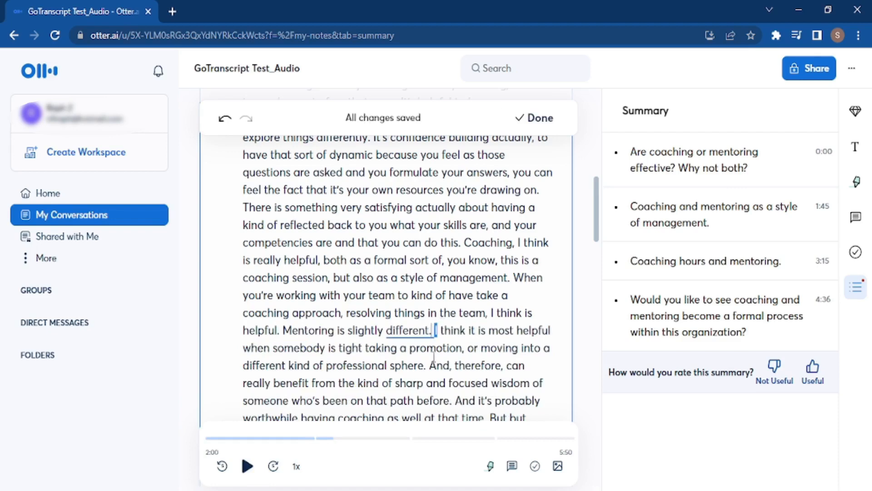
{"action": "double_click", "coordinate": [285, 331]}
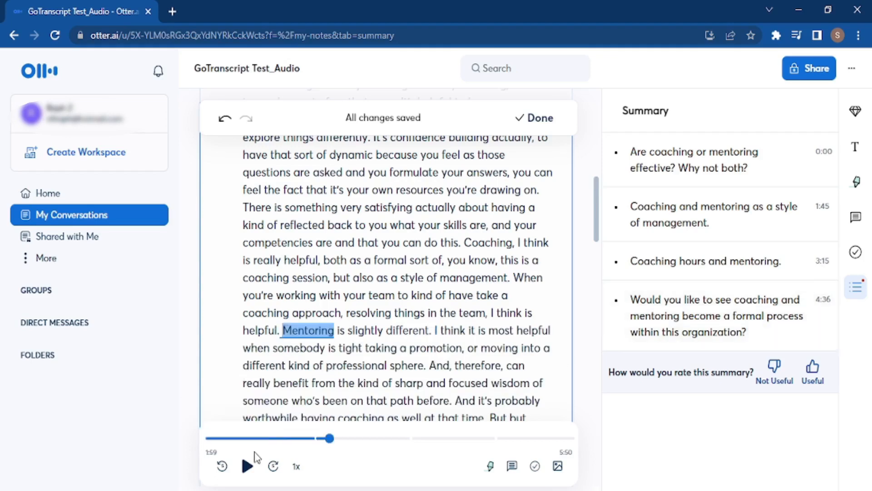
{"action": "left_click", "coordinate": [248, 465]}
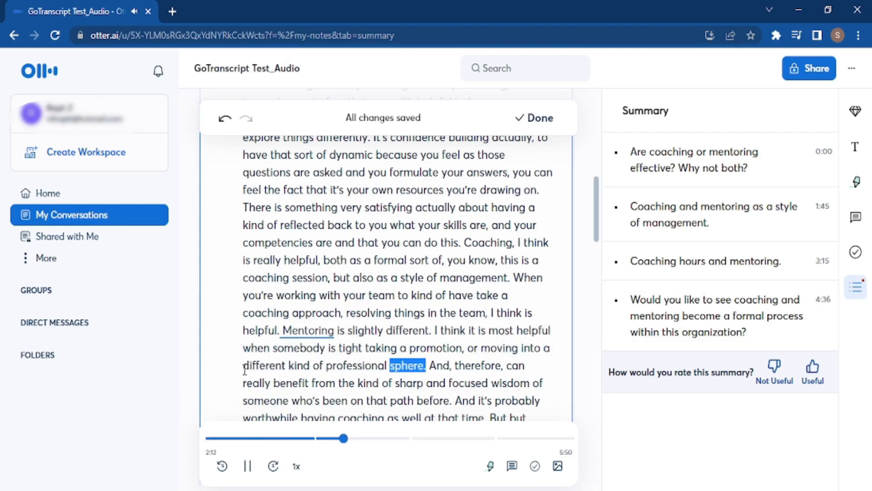
{"action": "left_click", "coordinate": [248, 471]}
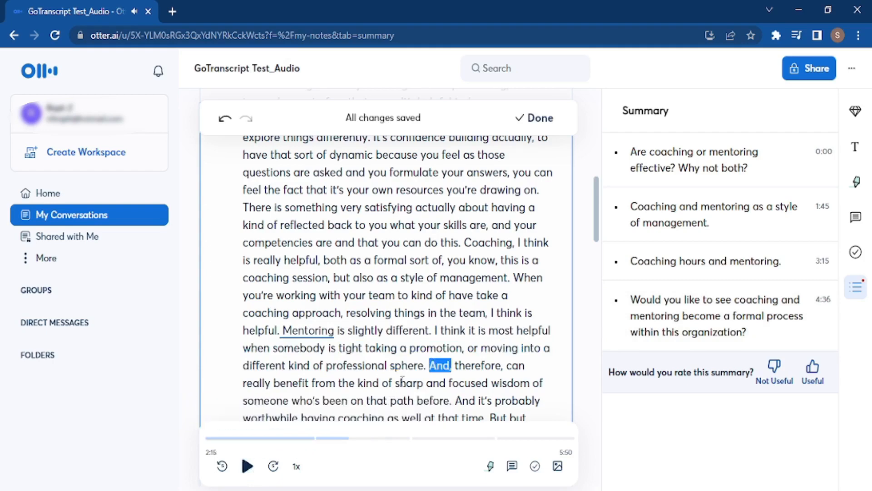
- Replay the audio from "professional sphere", delete "And," and capitalize "Therefore" as the start of the sentence
{"action": "left_click", "coordinate": [378, 363]}
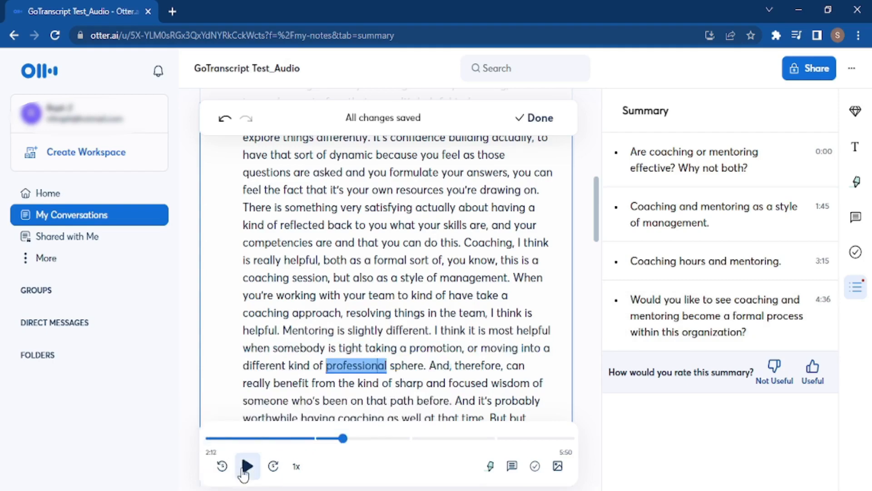
{"action": "left_click", "coordinate": [245, 468]}
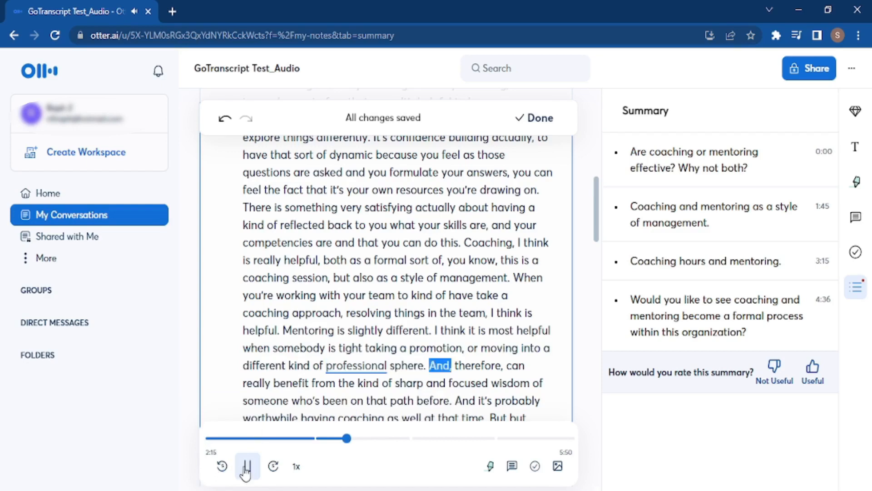
{"action": "left_click", "coordinate": [245, 468]}
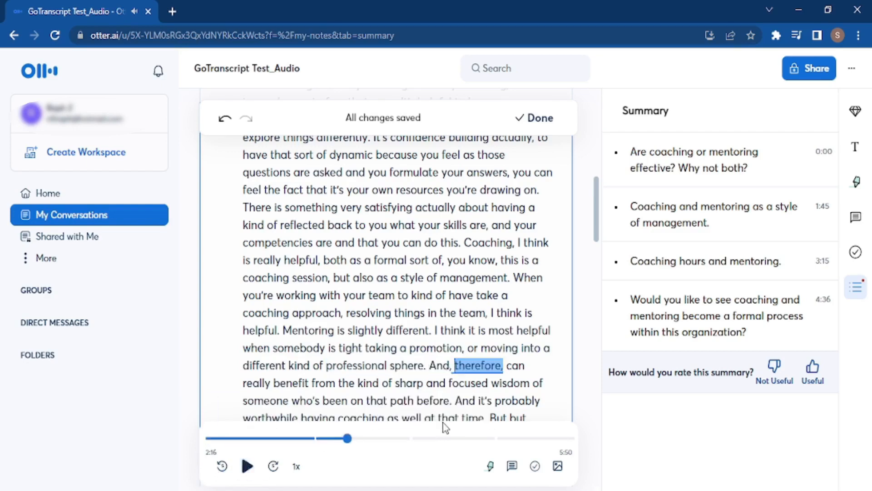
{"action": "key", "text": "BackSpace"}
{"action": "key", "text": "BackSpace"}
{"action": "key", "text": "BackSpace"}
{"action": "key", "text": "BackSpace"}
{"action": "key", "text": "BackSpace"}
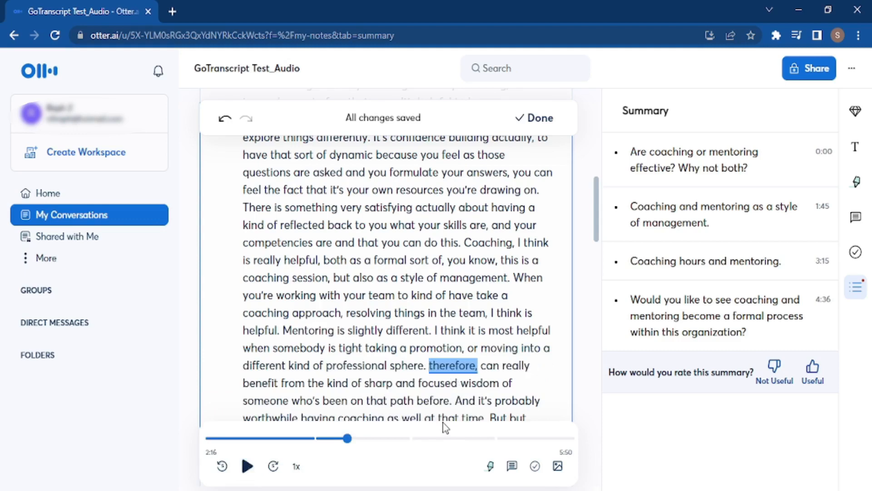
{"action": "key", "text": "Delete"}
{"action": "type", "text": "T"}
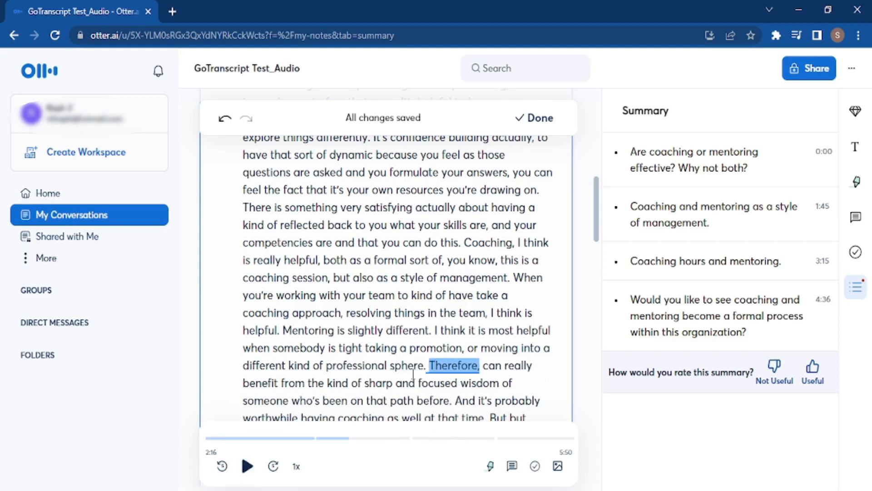
- Listen to the passage about focused wisdom and replay it from "that path before" to check the wording
{"action": "left_click", "coordinate": [249, 466]}
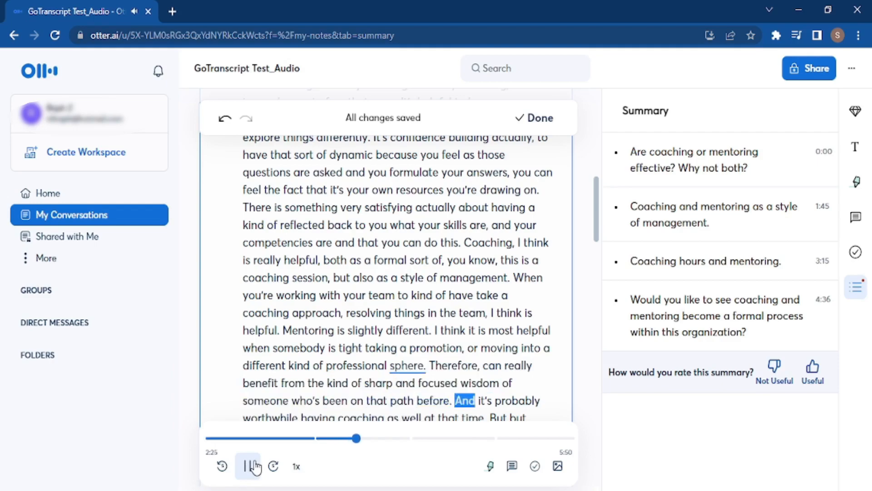
{"action": "left_click", "coordinate": [256, 466]}
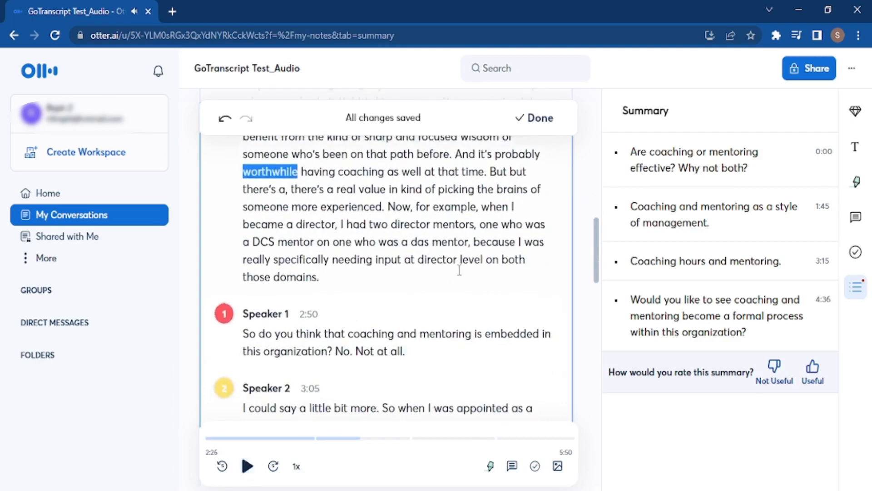
{"action": "left_click_drag", "start_coordinate": [600, 247], "coordinate": [600, 236]}
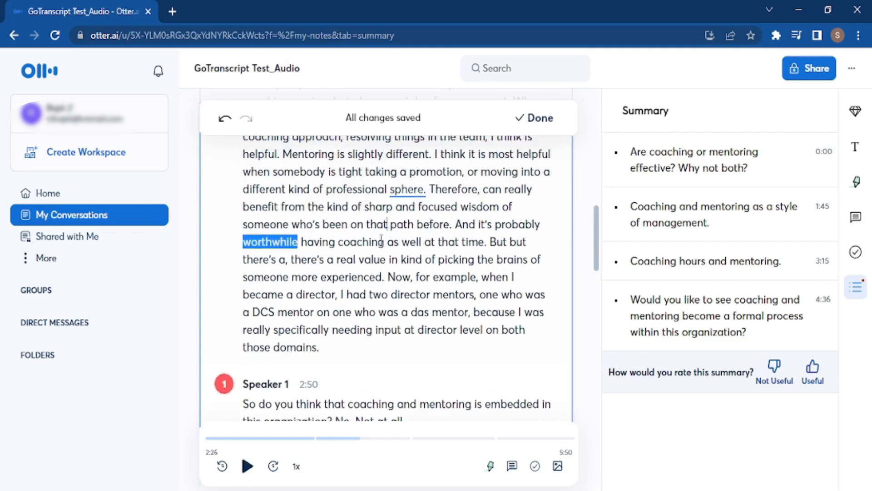
{"action": "left_click", "coordinate": [377, 224]}
{"action": "left_click", "coordinate": [247, 466]}
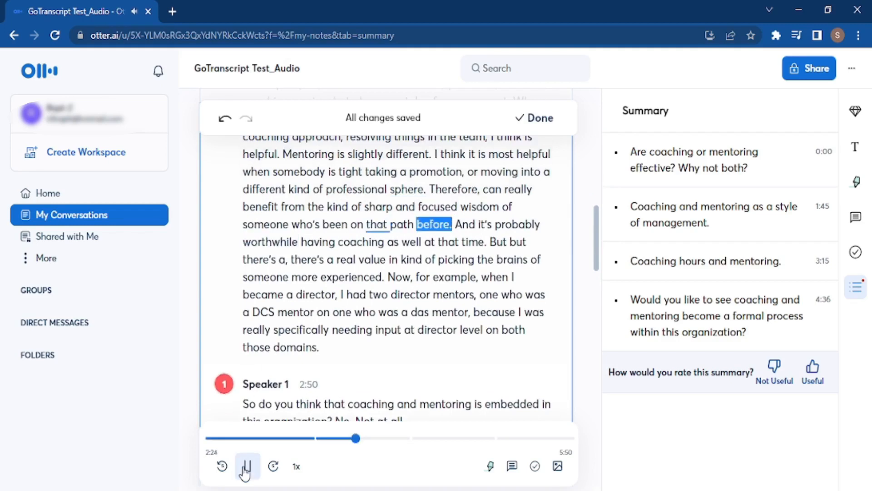
{"action": "left_click", "coordinate": [247, 466]}
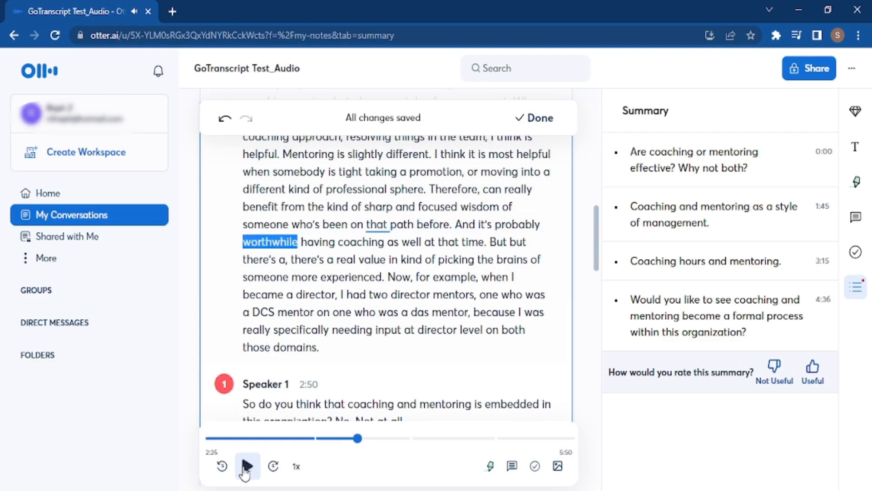
- Change "And it's probably worthwhile" to "It is probably worthwhile" in the transcript
{"action": "left_click", "coordinate": [479, 225]}
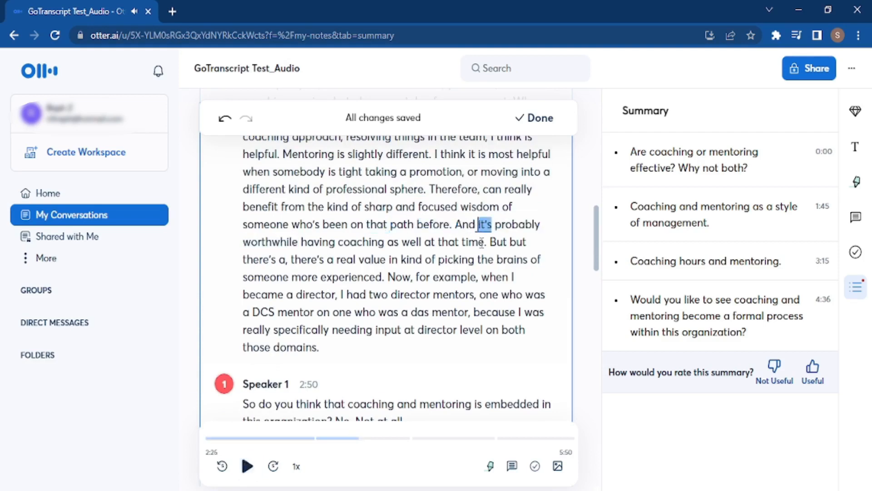
{"action": "key", "text": "BackSpace"}
{"action": "key", "text": "BackSpace"}
{"action": "key", "text": "BackSpace"}
{"action": "key", "text": "BackSpace"}
{"action": "key", "text": "BackSpace"}
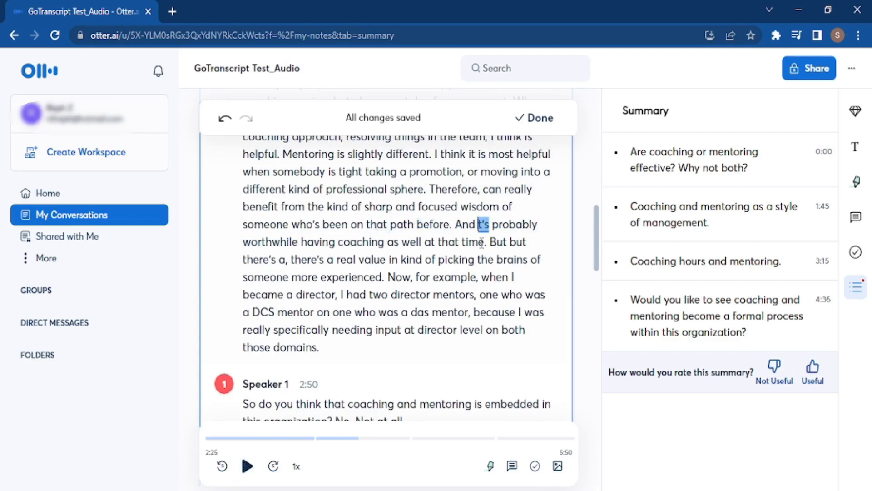
{"action": "type", "text": "I"}
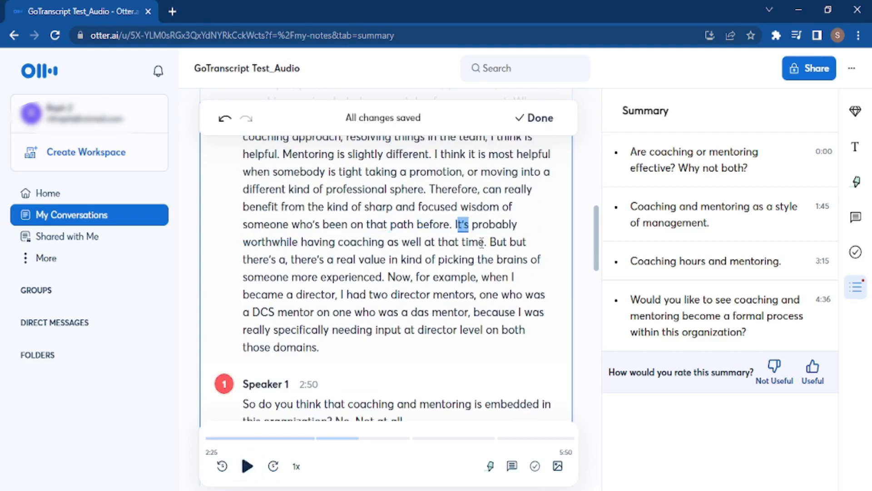
{"action": "key", "text": "Delete"}
{"action": "type", "text": "i"}
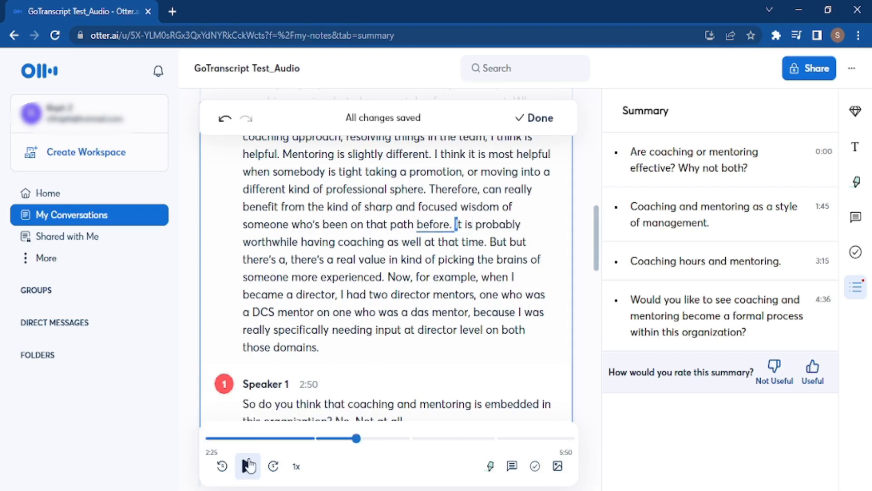
- Listen to the following sentence, then delete the period and duplicate "But" so it reads "at that time but there's"
{"action": "left_click", "coordinate": [247, 466]}
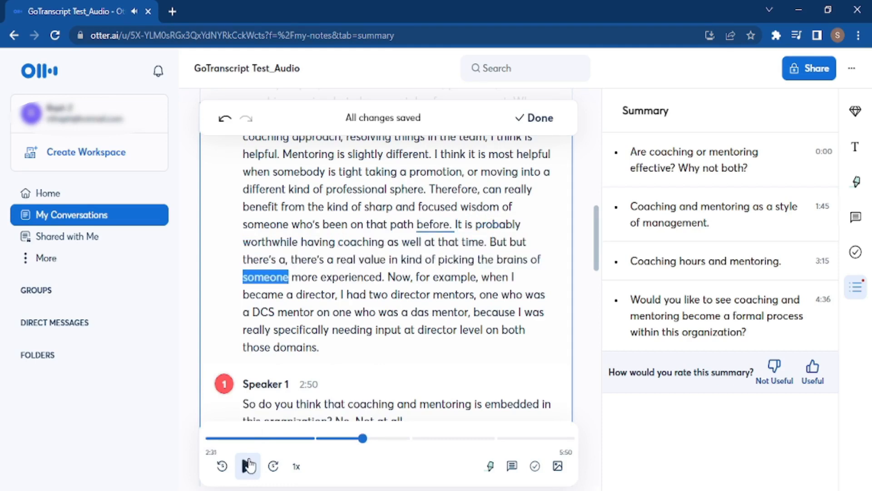
{"action": "left_click", "coordinate": [248, 465]}
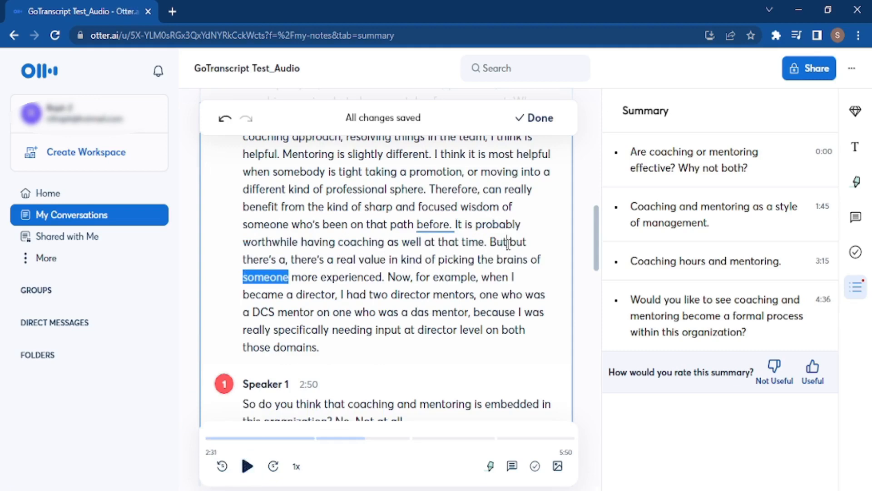
{"action": "left_click", "coordinate": [509, 242]}
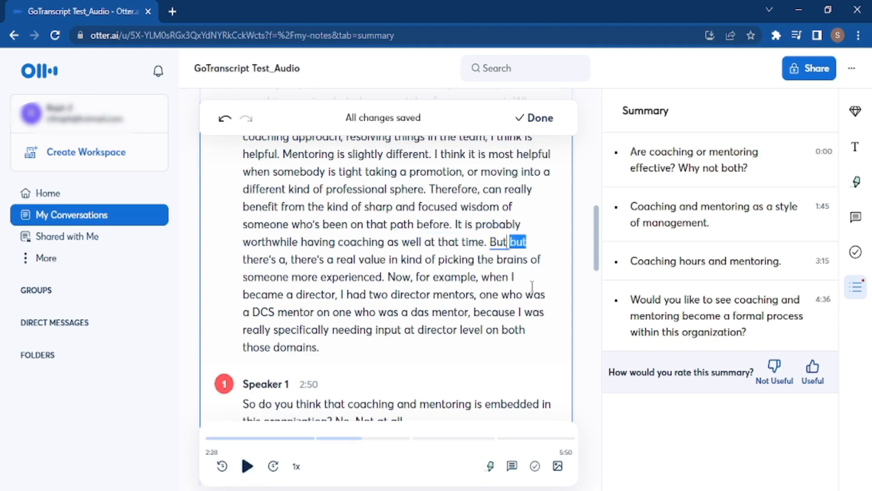
{"action": "key", "text": "BackSpace"}
{"action": "key", "text": "BackSpace"}
{"action": "key", "text": "BackSpace"}
{"action": "key", "text": "BackSpace"}
{"action": "key", "text": "BackSpace"}
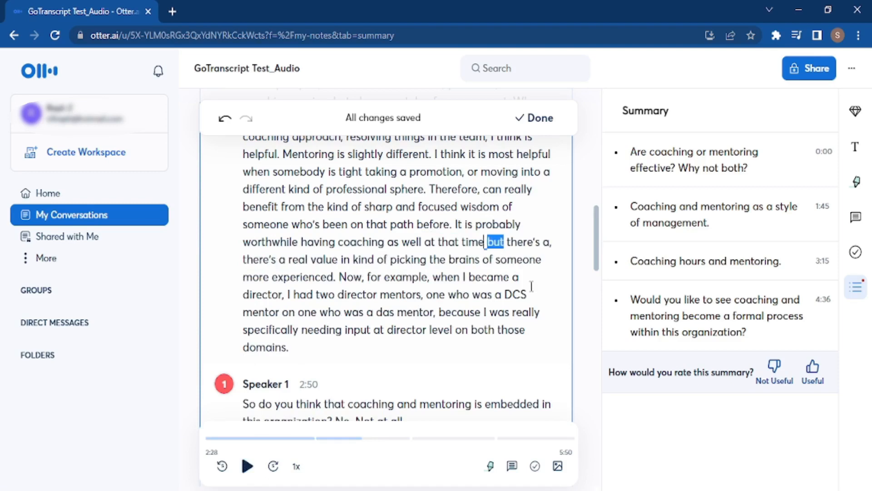
- Listen to the passage after "at that time" and delete the repeated "there's a," so it reads "but there's a real value"
{"action": "left_click", "coordinate": [248, 466]}
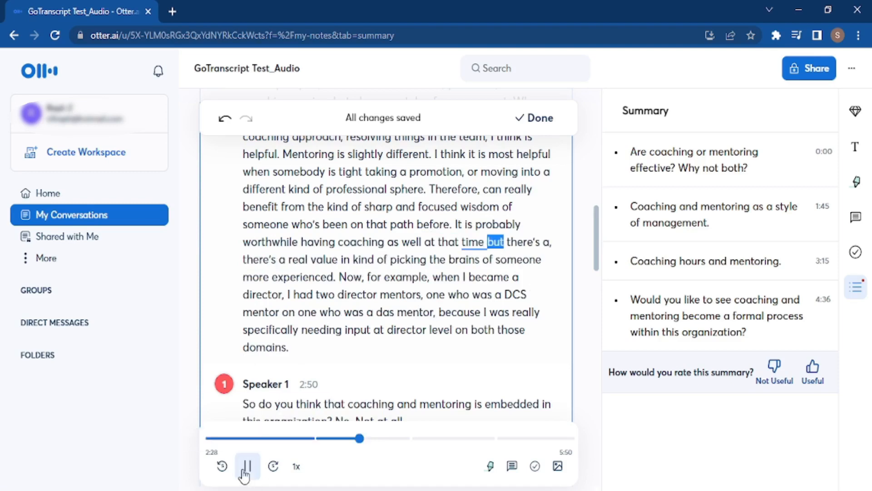
{"action": "left_click", "coordinate": [245, 468]}
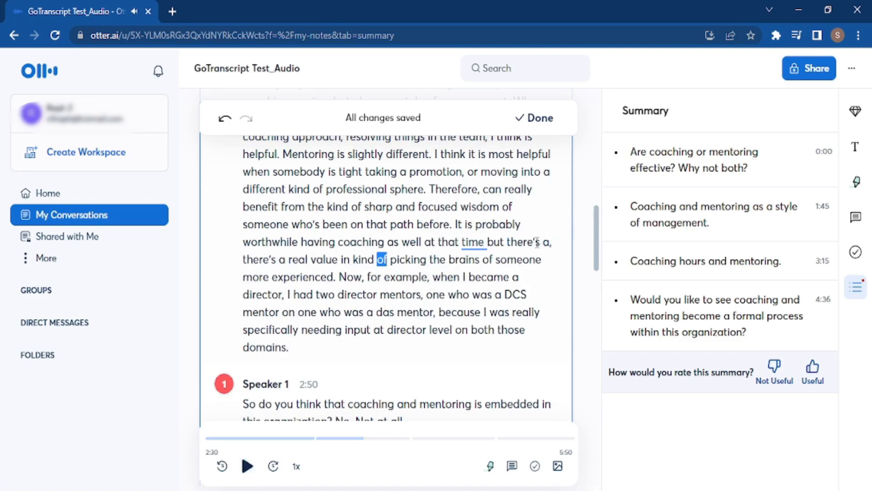
{"action": "left_click", "coordinate": [555, 244]}
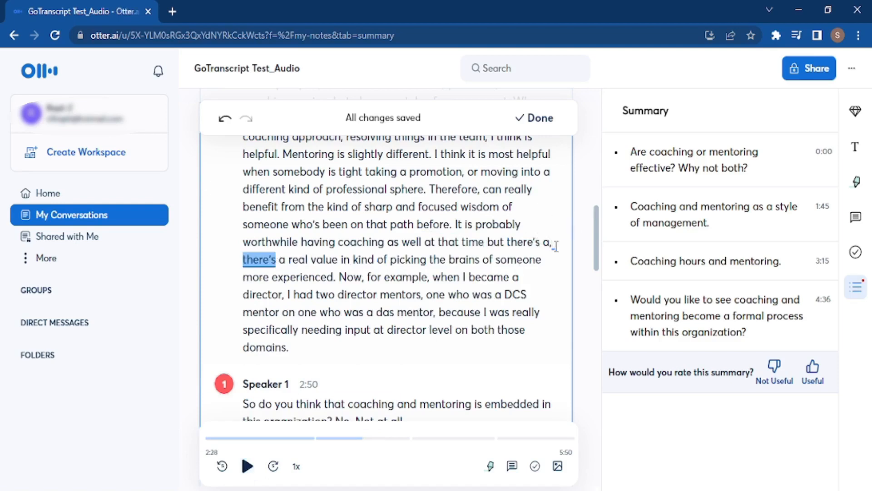
{"action": "key", "text": "BackSpace"}
{"action": "key", "text": "BackSpace"}
{"action": "key", "text": "BackSpace"}
{"action": "key", "text": "BackSpace"}
{"action": "key", "text": "BackSpace"}
{"action": "key", "text": "BackSpace"}
{"action": "key", "text": "BackSpace"}
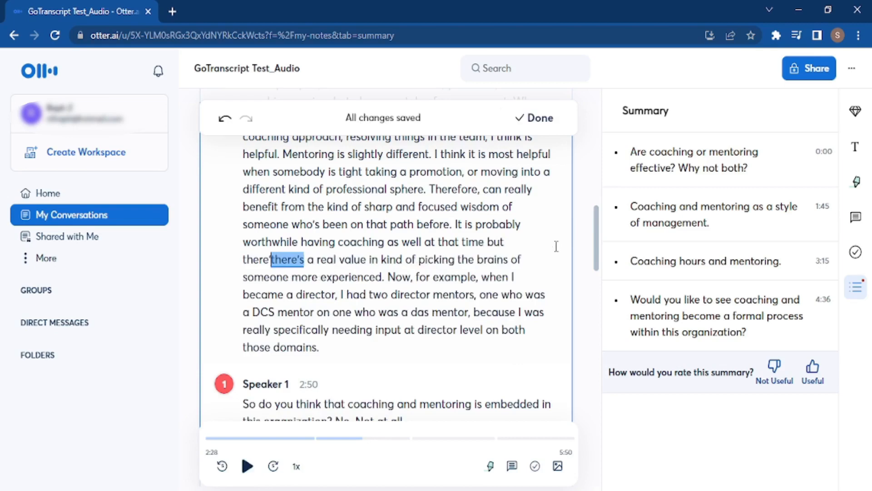
{"action": "key", "text": "BackSpace"}
{"action": "key", "text": "BackSpace"}
{"action": "key", "text": "BackSpace"}
{"action": "key", "text": "BackSpace"}
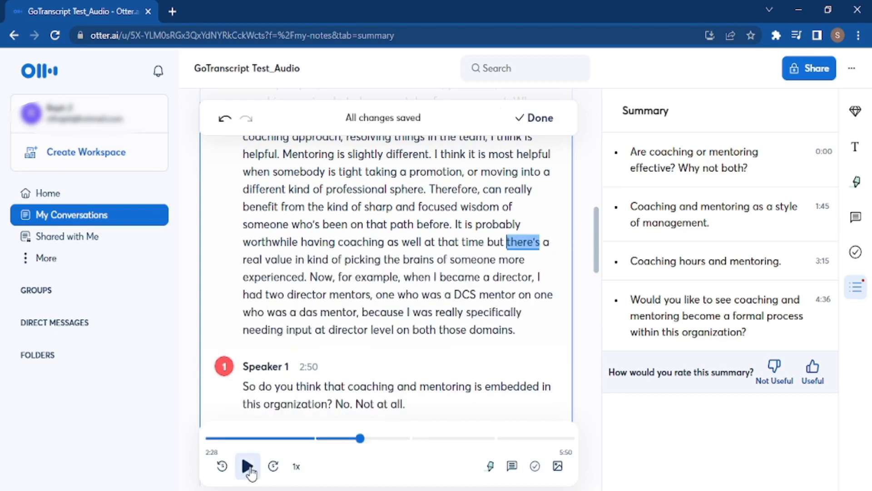
- Listen to the director mentors passage, replace the comma after "director mentors" with a period and capitalize "One"
{"action": "left_click", "coordinate": [248, 466]}
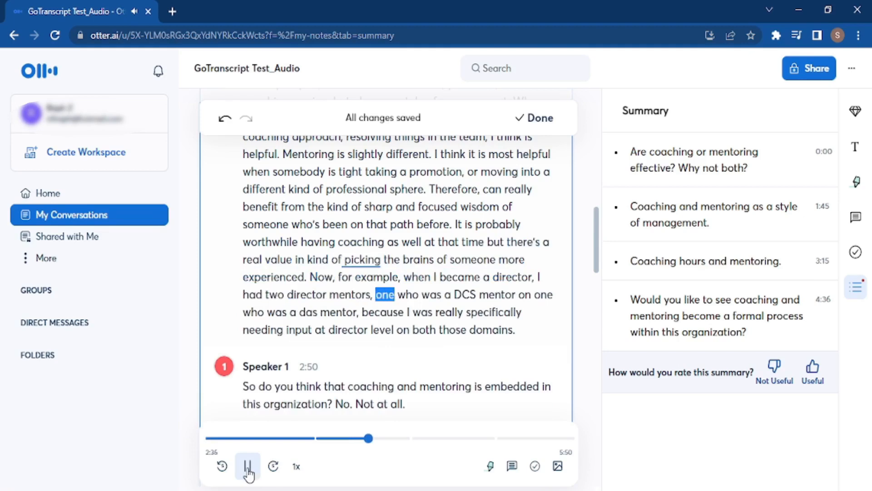
{"action": "left_click", "coordinate": [248, 469]}
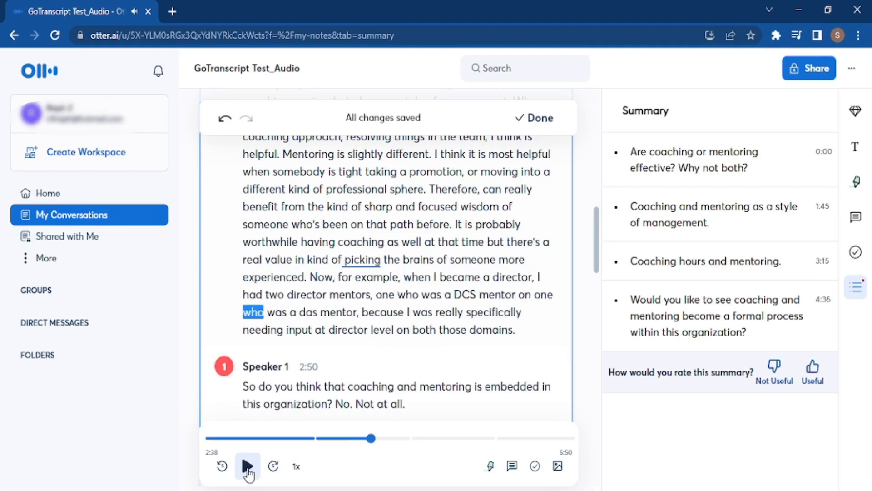
{"action": "left_click", "coordinate": [375, 293]}
{"action": "key", "text": "BackSpace"}
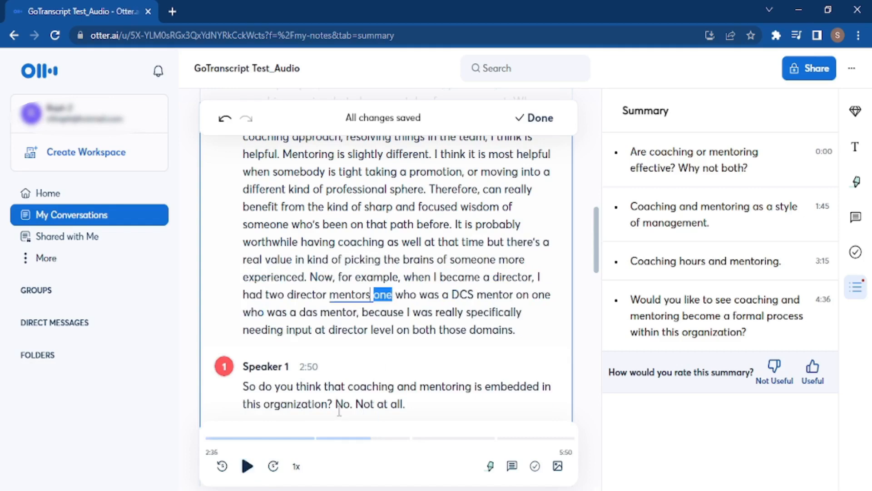
{"action": "type", "text": ","}
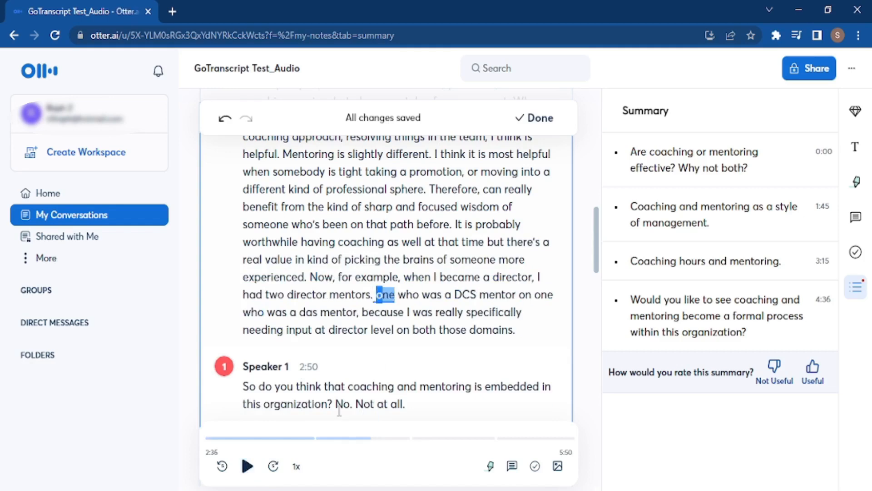
{"action": "key", "text": "Delete"}
{"action": "type", "text": "O"}
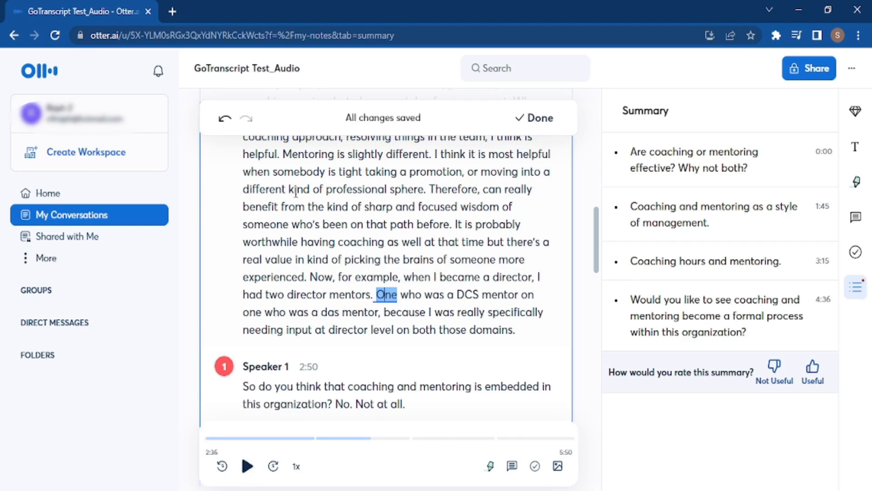
- Delete "Now," before "for example" and capitalize "For" as the start of the sentence
{"action": "left_click", "coordinate": [340, 277]}
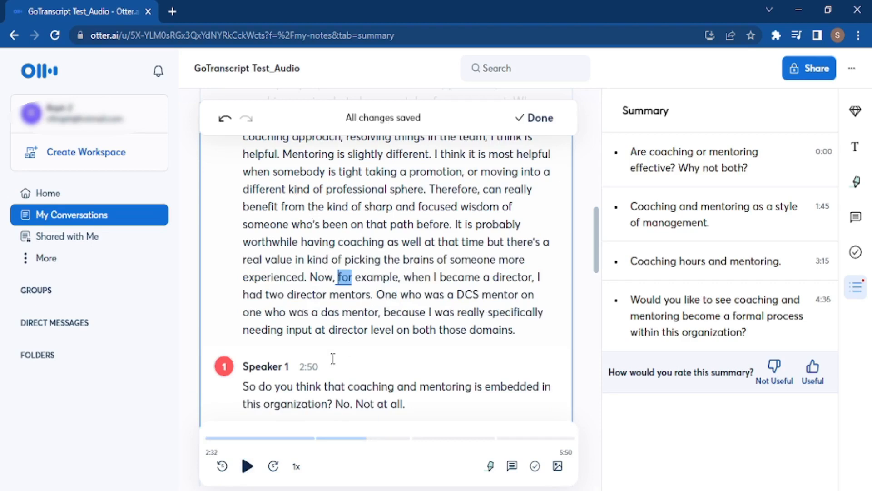
{"action": "key", "text": "BackSpace"}
{"action": "key", "text": "BackSpace"}
{"action": "key", "text": "BackSpace"}
{"action": "key", "text": "BackSpace"}
{"action": "key", "text": "BackSpace"}
{"action": "key", "text": "BackSpace"}
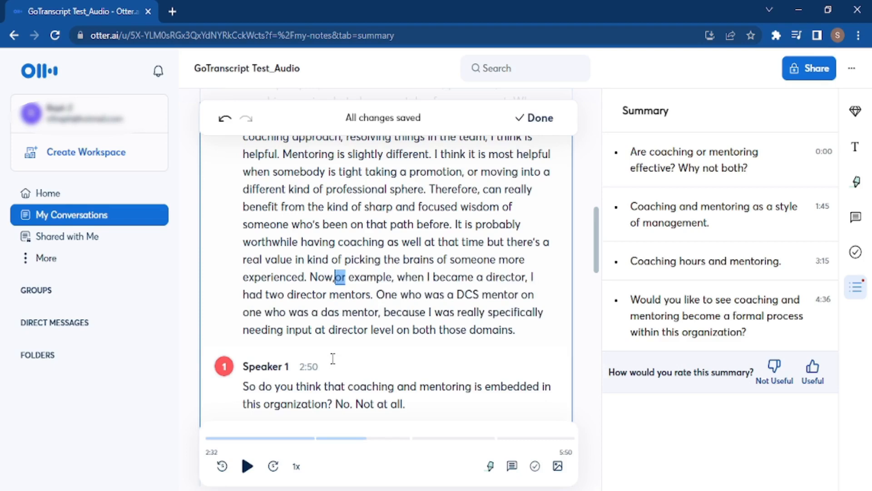
{"action": "type", "text": "F"}
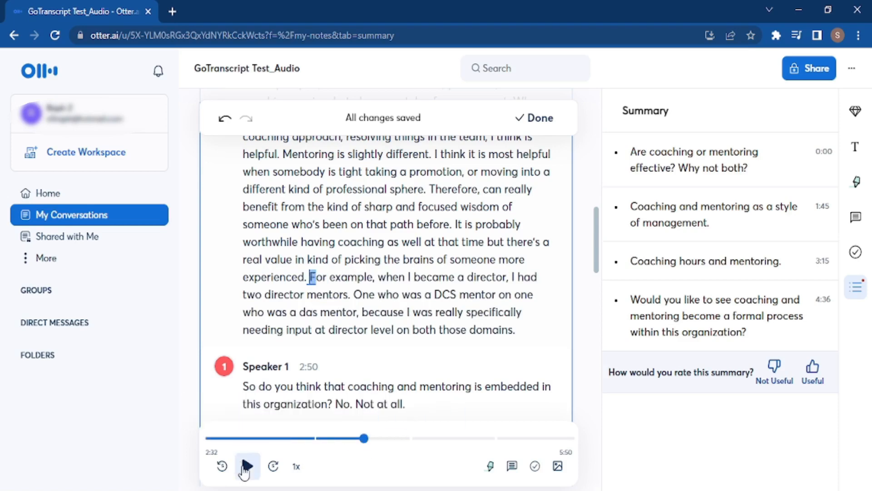
- Replay the audio from "For example" and again from "a DCS mentor", then change "das" to "DAS"
{"action": "left_click", "coordinate": [244, 469]}
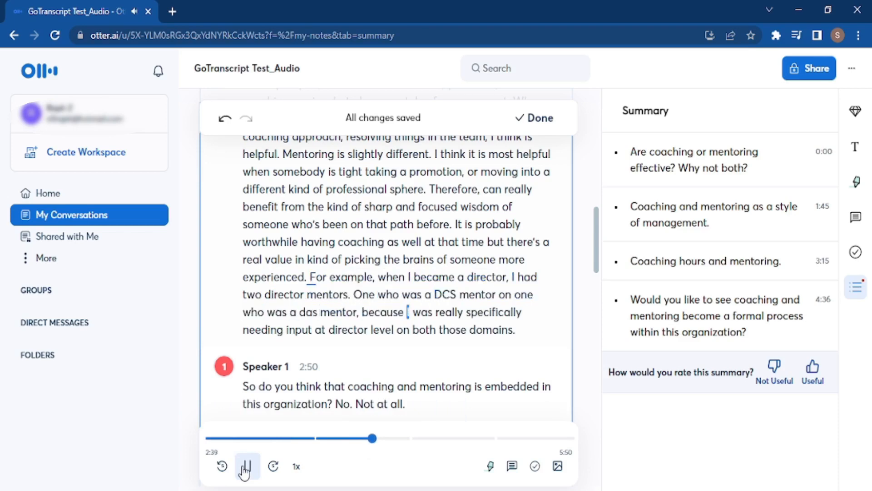
{"action": "left_click", "coordinate": [245, 468]}
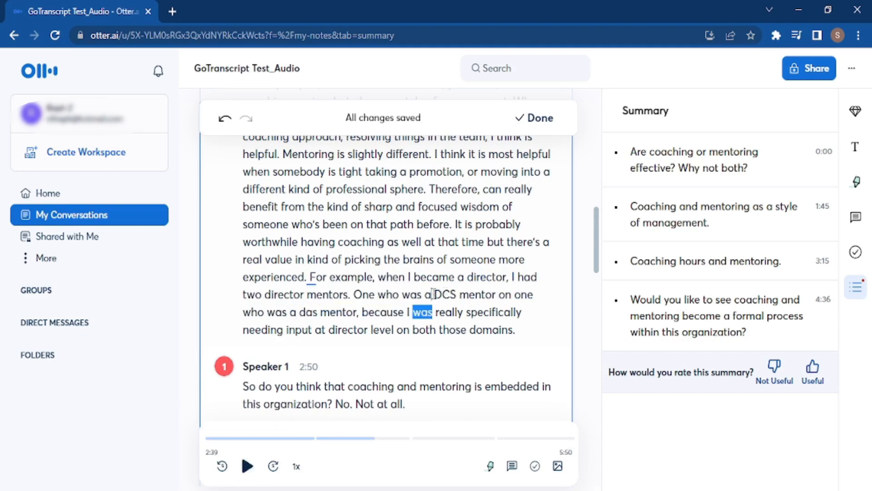
{"action": "left_click", "coordinate": [433, 294]}
{"action": "left_click", "coordinate": [245, 468]}
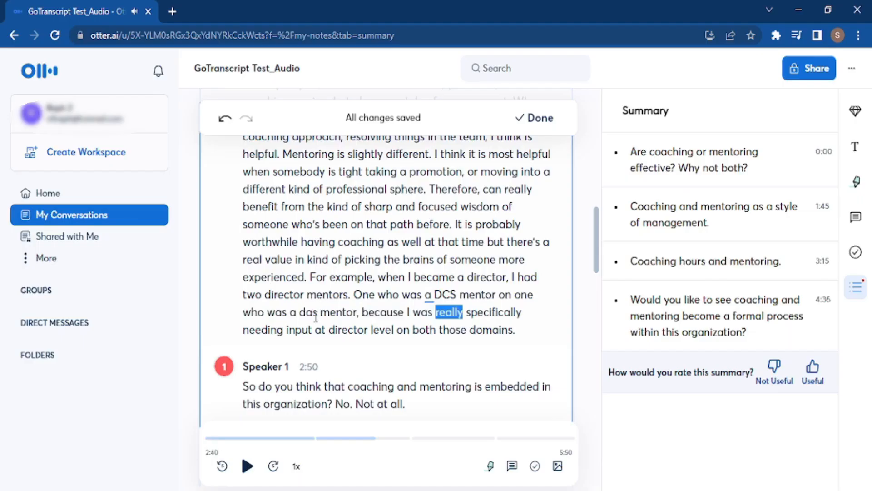
{"action": "double_click", "coordinate": [315, 314]}
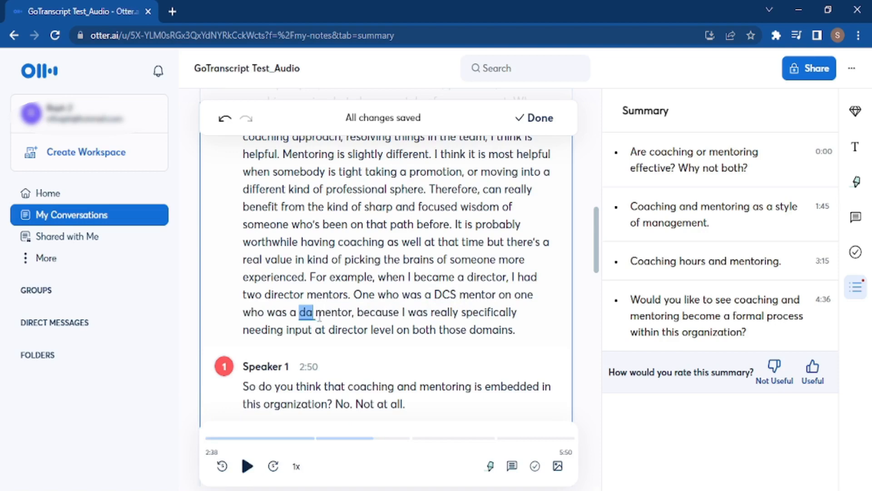
{"action": "key", "text": "BackSpace"}
{"action": "type", "text": "DAS"}
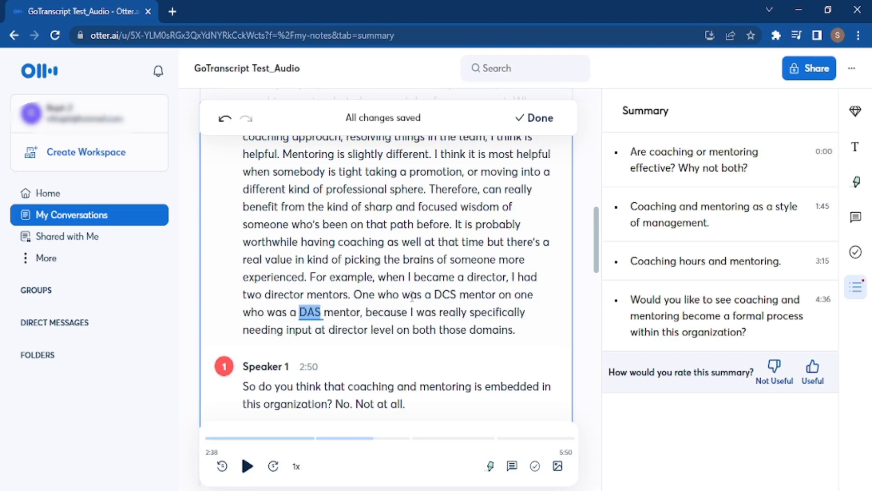
- Replay the audio from "One who was" and replace the comma after "DAS mentor" with a period
{"action": "left_click", "coordinate": [363, 297]}
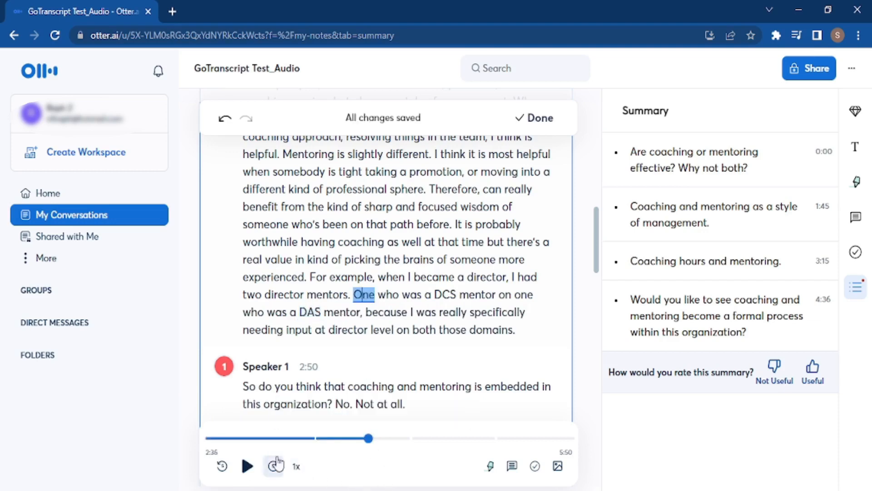
{"action": "left_click", "coordinate": [248, 466]}
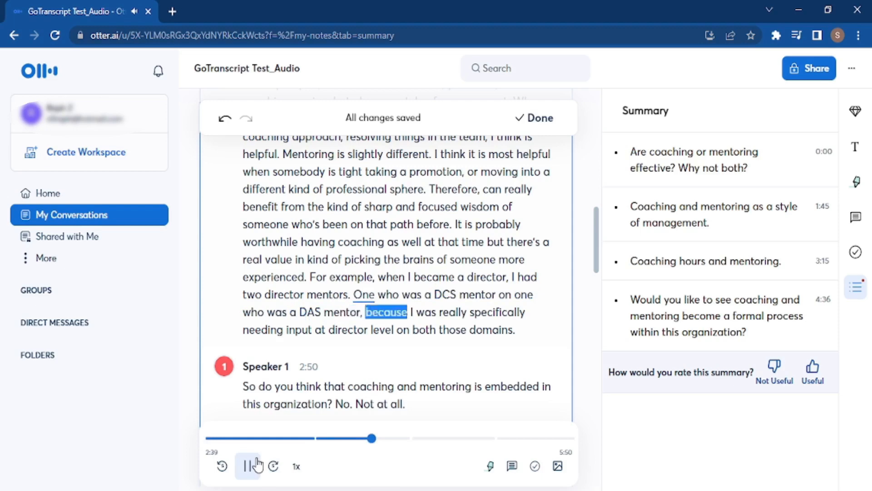
{"action": "left_click", "coordinate": [248, 465]}
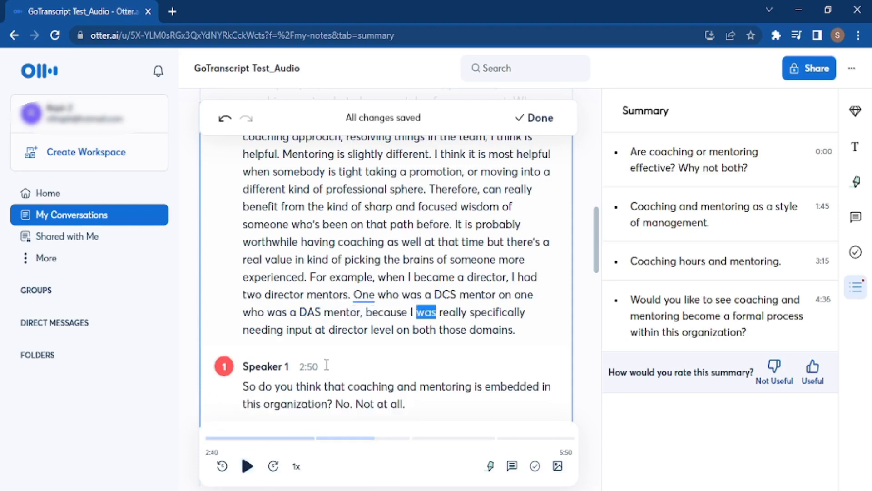
{"action": "left_click", "coordinate": [361, 313]}
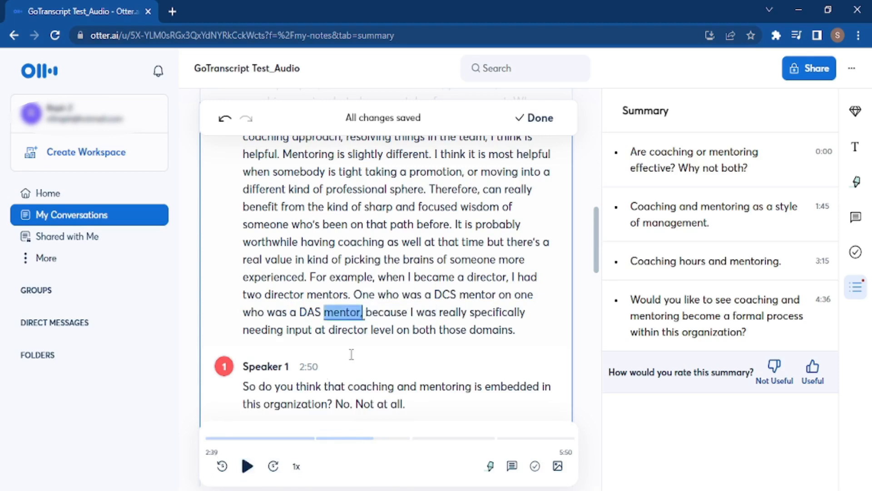
{"action": "key", "text": "BackSpace"}
{"action": "type", "text": "."}
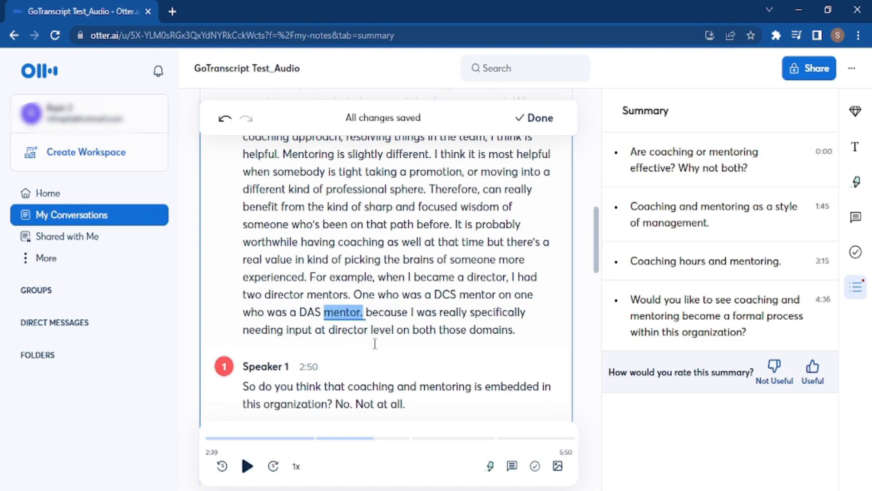
- Delete "because" after "DAS mentor." so the new sentence starts with "I was really specifically"
{"action": "double_click", "coordinate": [367, 312]}
{"action": "left_click", "coordinate": [409, 313]}
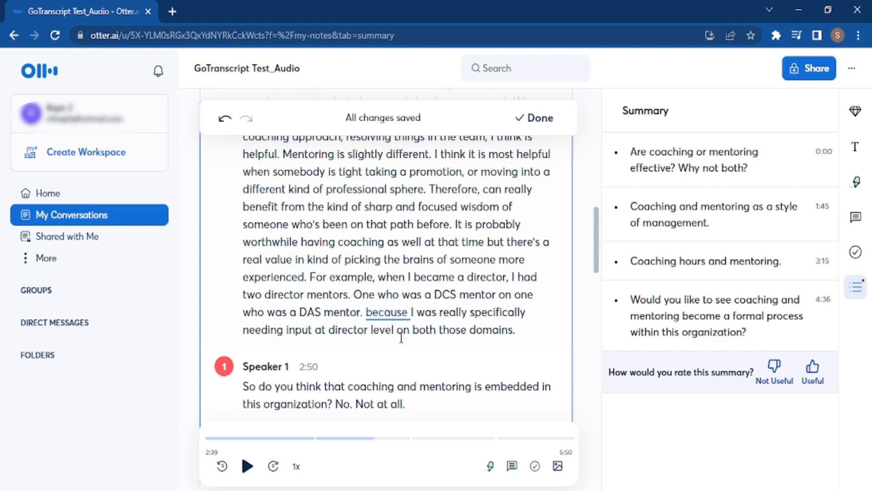
{"action": "key", "text": "BackSpace"}
{"action": "key", "text": "BackSpace"}
{"action": "key", "text": "BackSpace"}
{"action": "key", "text": "BackSpace"}
{"action": "key", "text": "BackSpace"}
{"action": "key", "text": "BackSpace"}
{"action": "key", "text": "BackSpace"}
{"action": "key", "text": "BackSpace"}
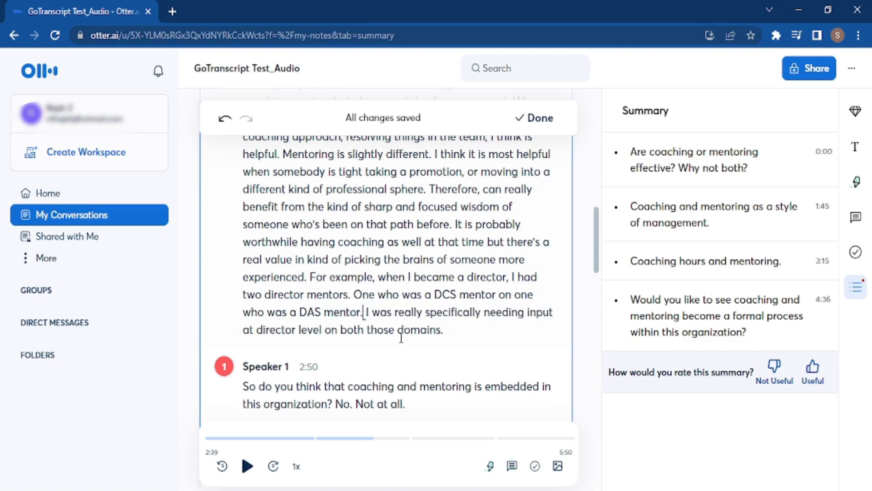
- Listen from "mentor." into Speaker 1's question at 2:50, then delete the question's opening "So"
{"action": "double_click", "coordinate": [345, 313]}
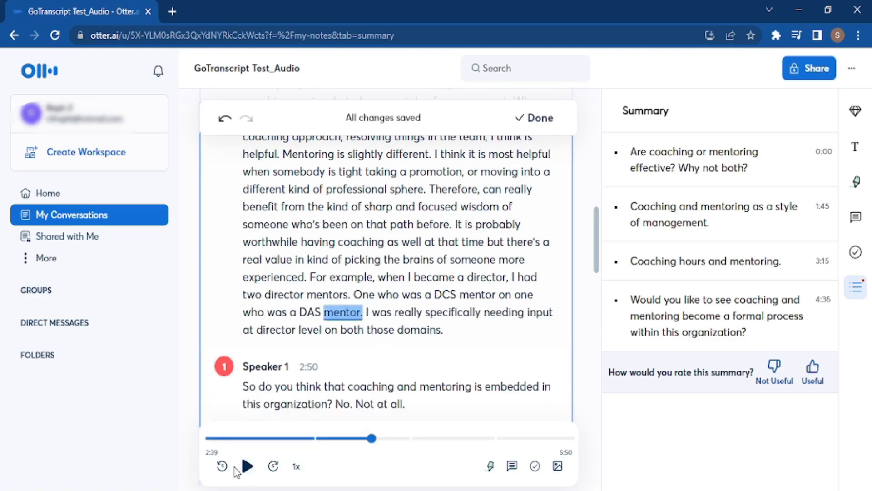
{"action": "left_click", "coordinate": [248, 467]}
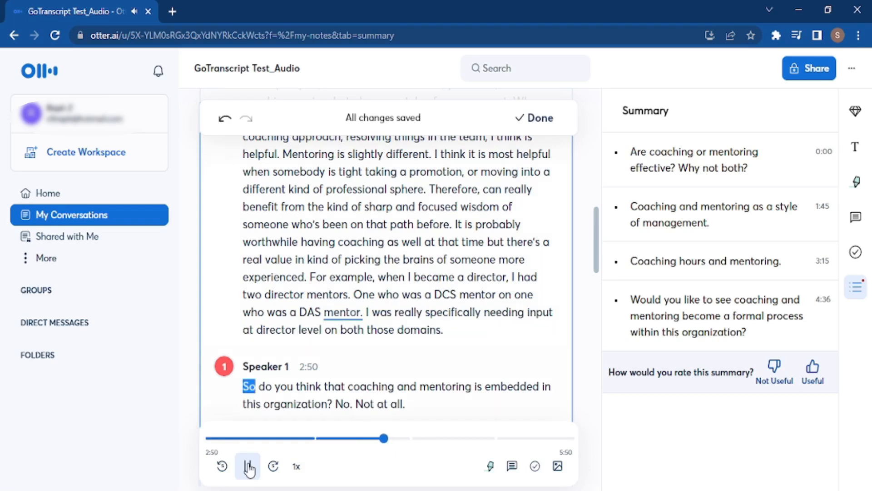
{"action": "left_click", "coordinate": [249, 467]}
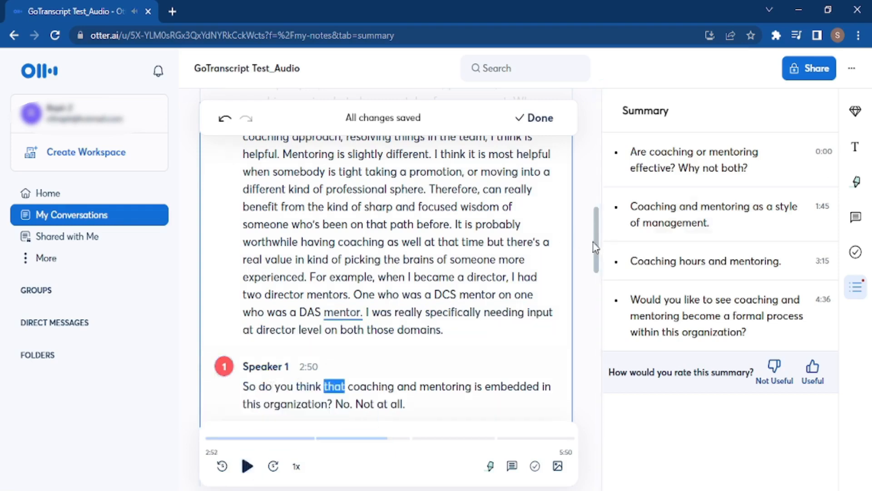
{"action": "left_click_drag", "start_coordinate": [596, 246], "coordinate": [590, 263]}
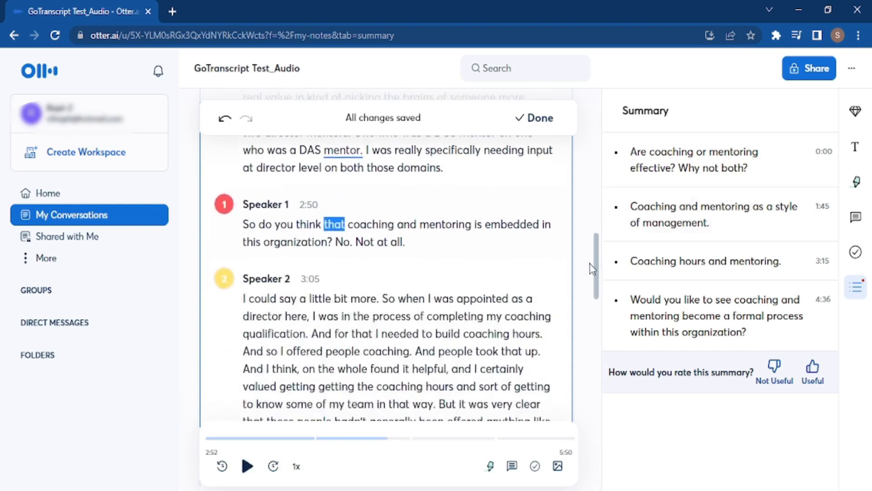
{"action": "left_click", "coordinate": [260, 224]}
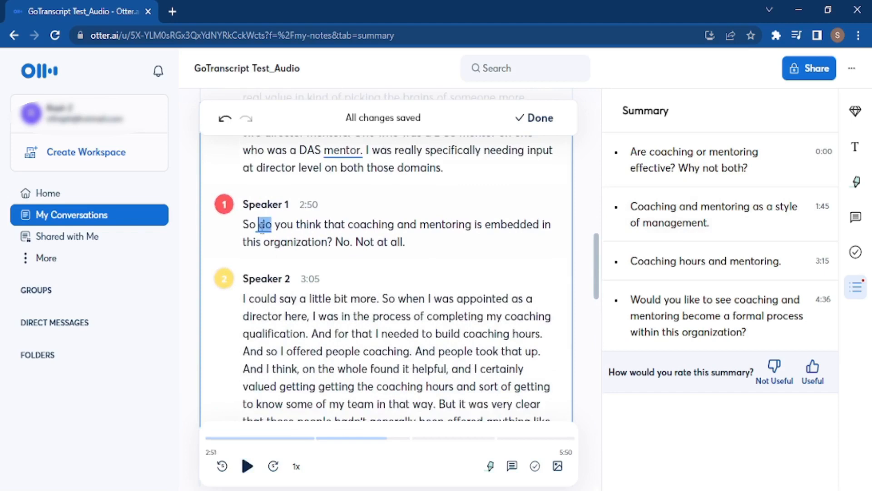
{"action": "key", "text": "BackSpace"}
{"action": "key", "text": "BackSpace"}
{"action": "key", "text": "BackSpace"}
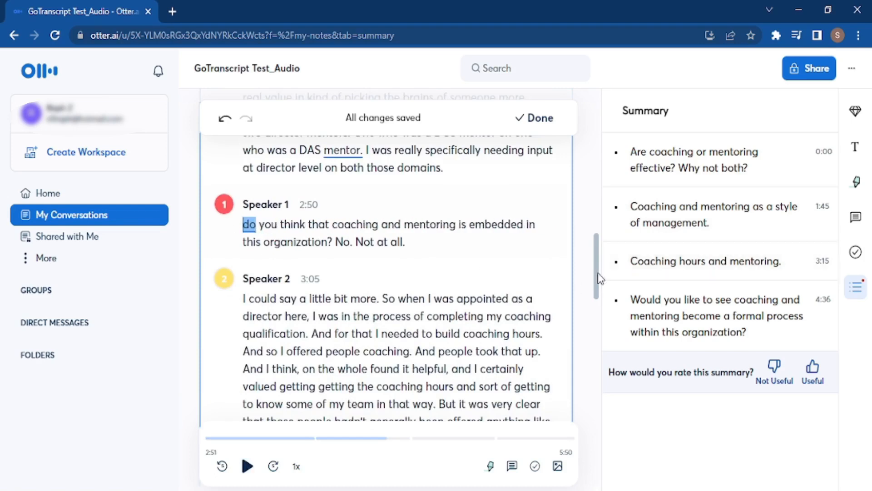
- Return to Speaker 1's first question at 0:00 and delete its opening "So"
{"action": "mouse_move", "coordinate": [598, 278]}
{"action": "left_mouse_down"}
{"action": "mouse_move", "coordinate": [595, 161]}
{"action": "mouse_move", "coordinate": [598, 263]}
{"action": "left_mouse_up"}
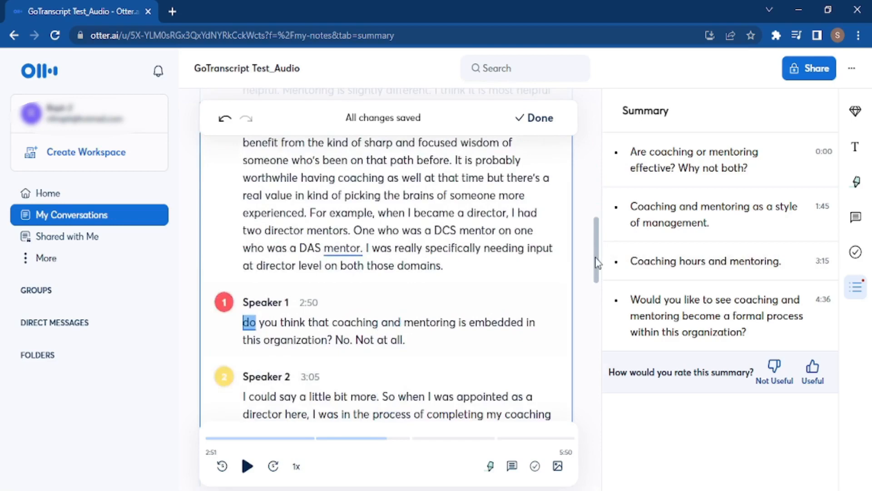
{"action": "left_click_drag", "start_coordinate": [596, 262], "coordinate": [599, 148]}
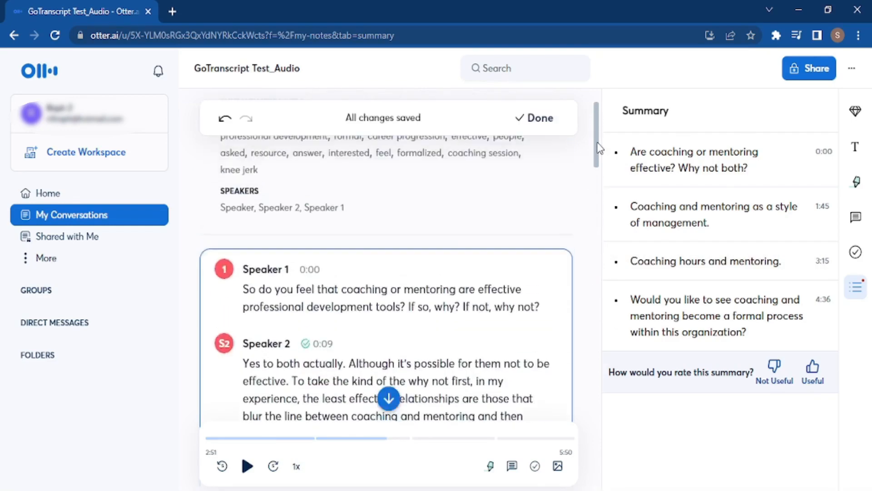
{"action": "left_click", "coordinate": [246, 289]}
{"action": "left_click", "coordinate": [258, 289]}
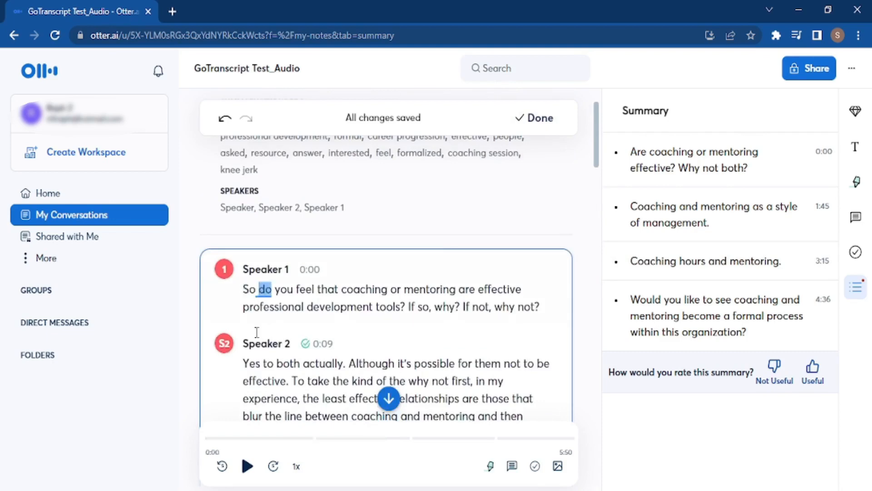
{"action": "key", "text": "BackSpace"}
{"action": "key", "text": "BackSpace"}
{"action": "key", "text": "BackSpace"}
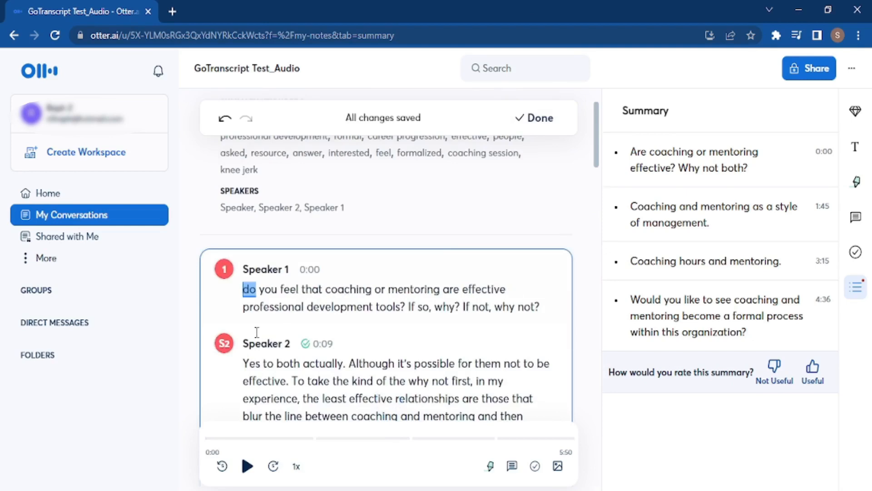
- Capitalize "do" at the start of Speaker 1's question at 0:00 and replay the question up to "tools?"
{"action": "key", "text": "Delete"}
{"action": "type", "text": "D"}
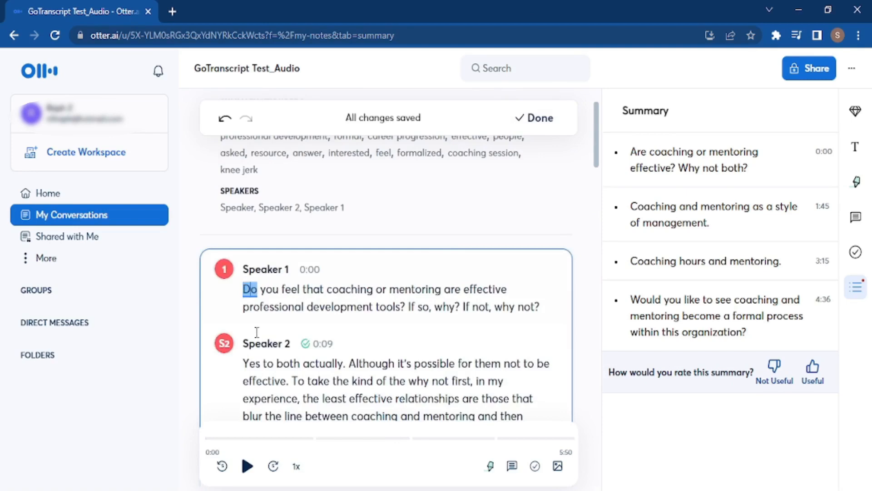
{"action": "left_click", "coordinate": [244, 287]}
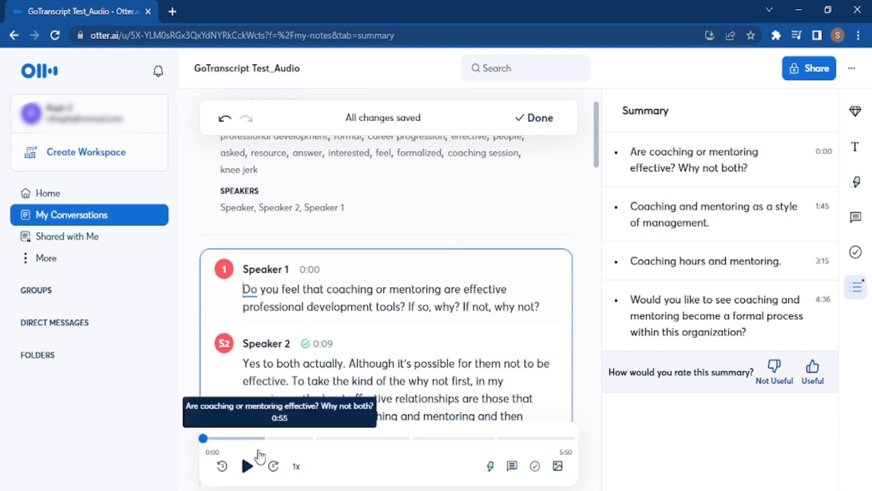
{"action": "left_click", "coordinate": [246, 467]}
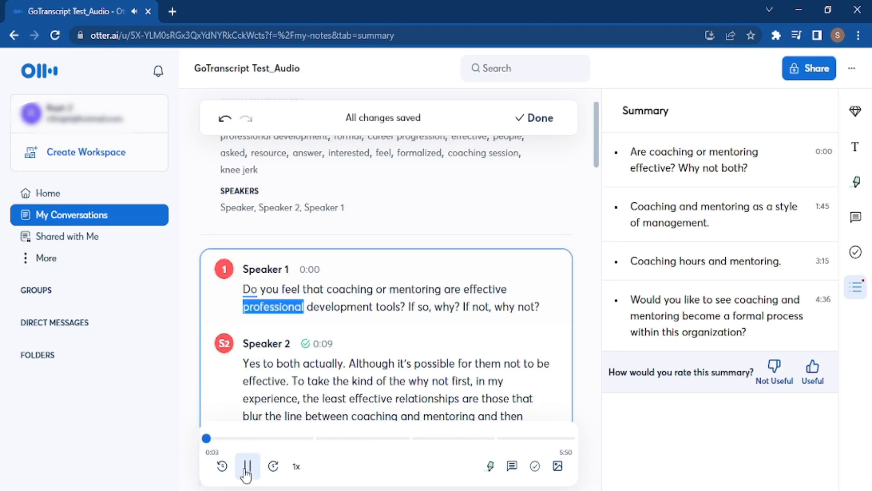
{"action": "left_click", "coordinate": [247, 468]}
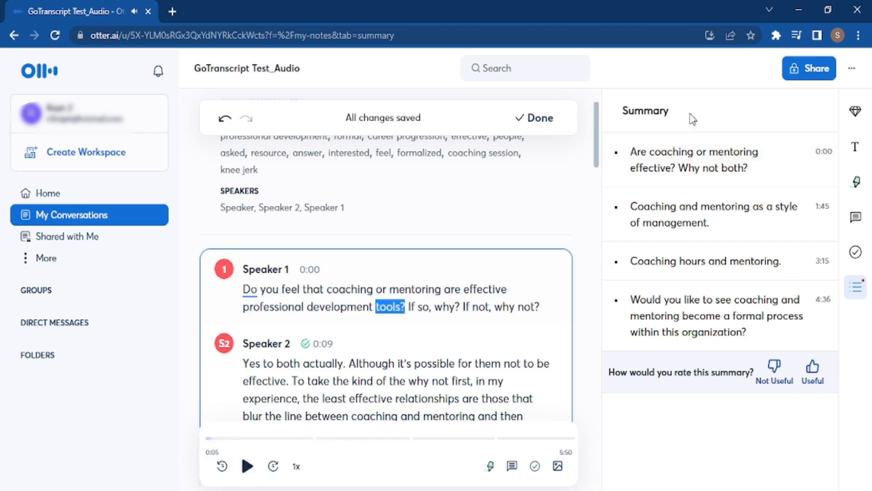
- Replay Speaker 1's question at 2:50 and capitalize its opening "do" as "Do"
{"action": "left_click_drag", "start_coordinate": [598, 150], "coordinate": [576, 255]}
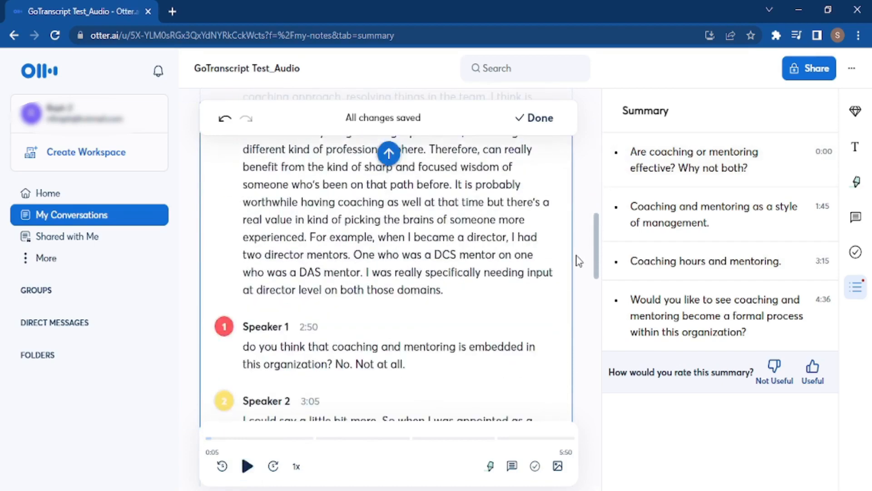
{"action": "left_click", "coordinate": [246, 345]}
{"action": "double_click", "coordinate": [246, 345]}
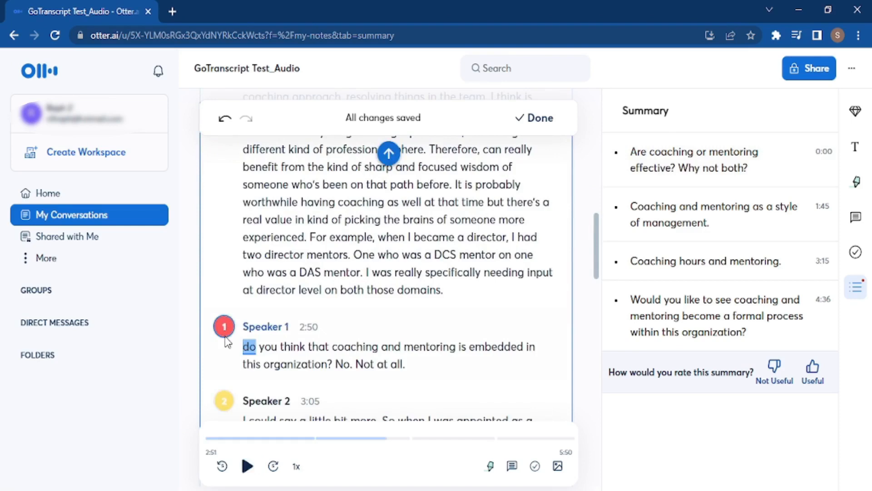
{"action": "left_click", "coordinate": [247, 467]}
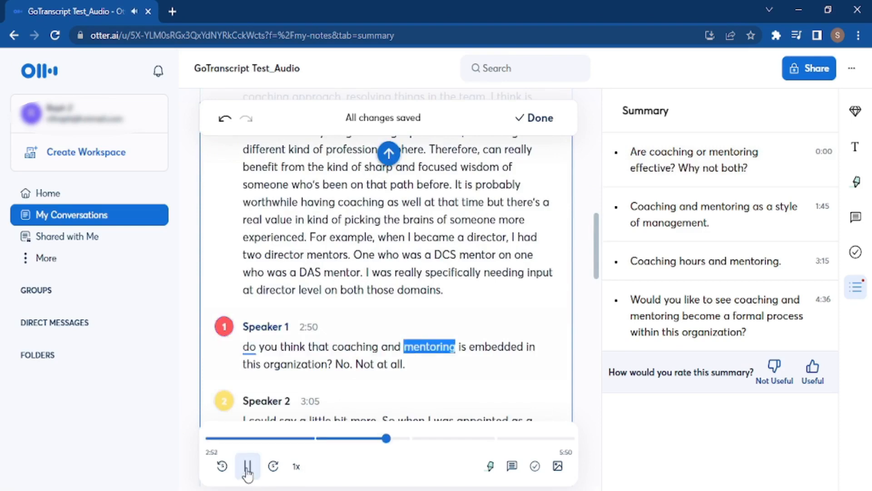
{"action": "left_click", "coordinate": [247, 466]}
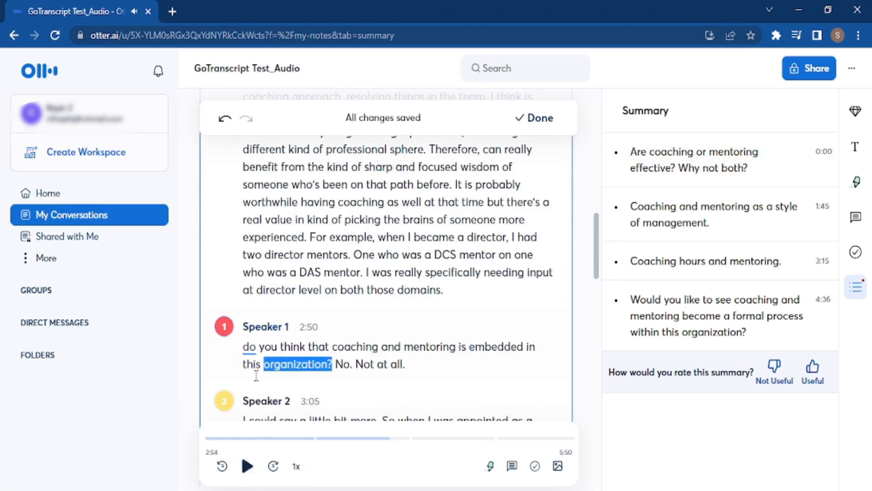
{"action": "left_click", "coordinate": [250, 347]}
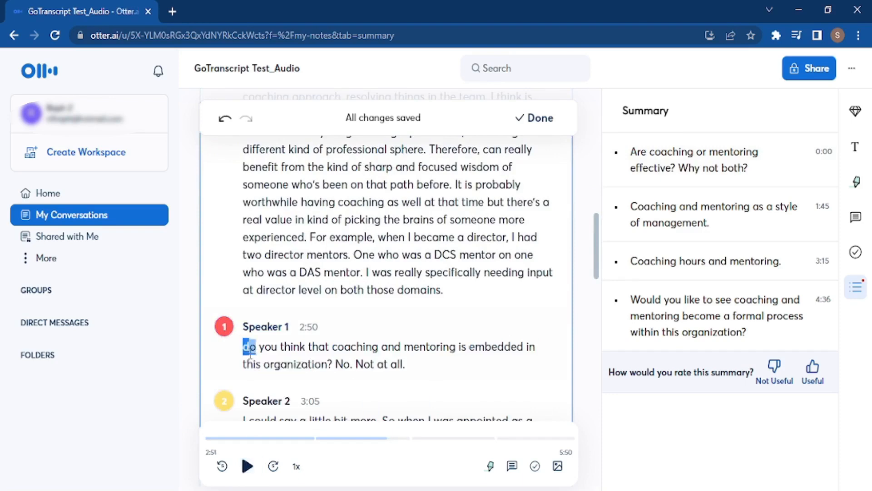
{"action": "key", "text": "BackSpace"}
{"action": "type", "text": "D"}
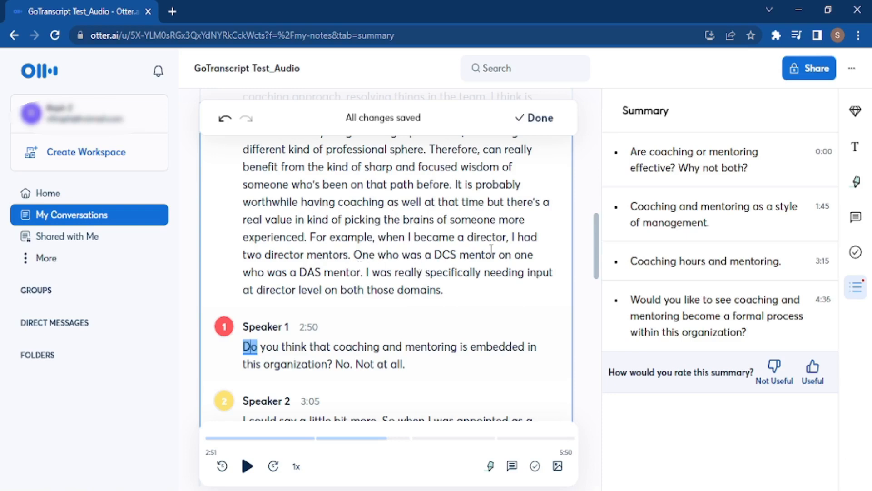
- Listen from "mentor." before the 2:50 question through Speaker 1's "Not at all."
{"action": "left_click_drag", "start_coordinate": [599, 249], "coordinate": [591, 264]}
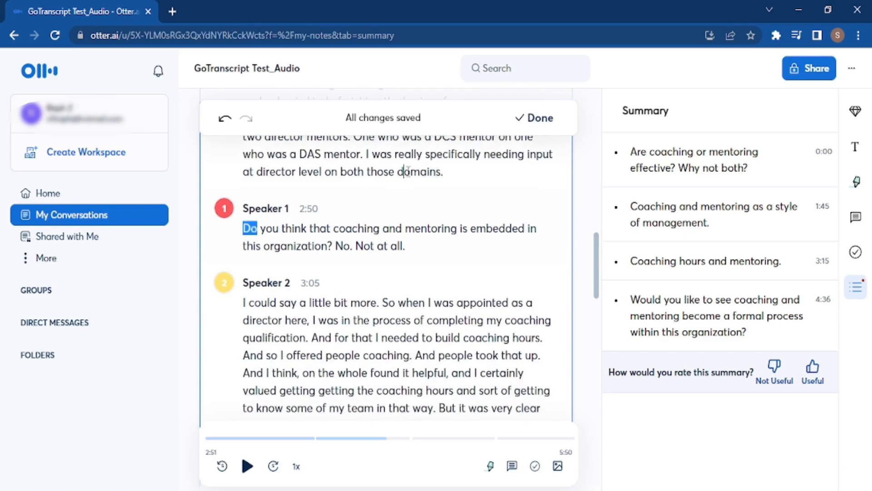
{"action": "left_click", "coordinate": [403, 172]}
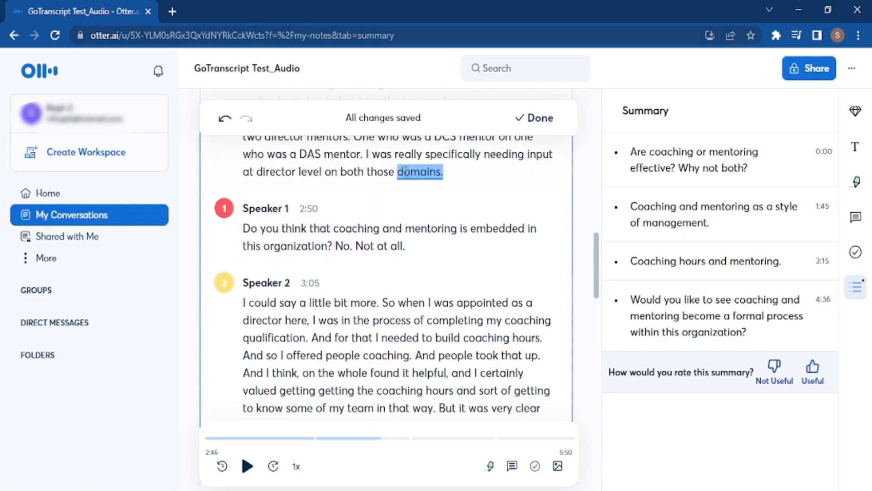
{"action": "left_click", "coordinate": [364, 154]}
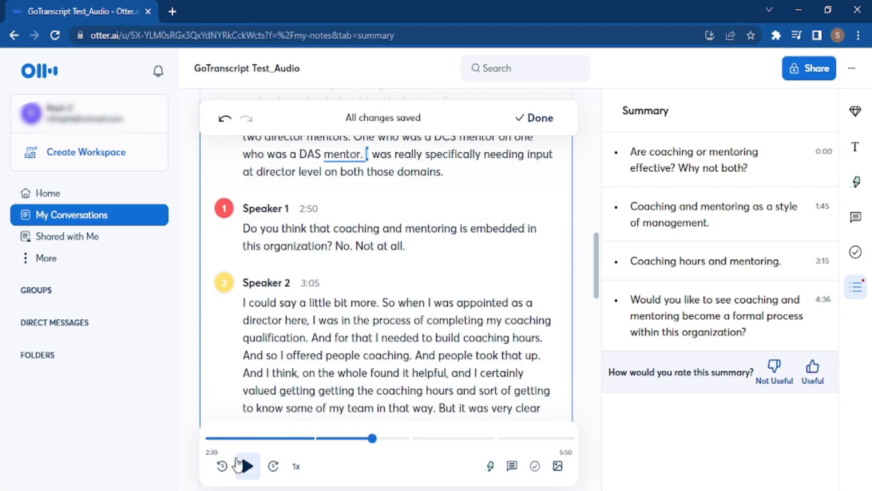
{"action": "left_click", "coordinate": [246, 466]}
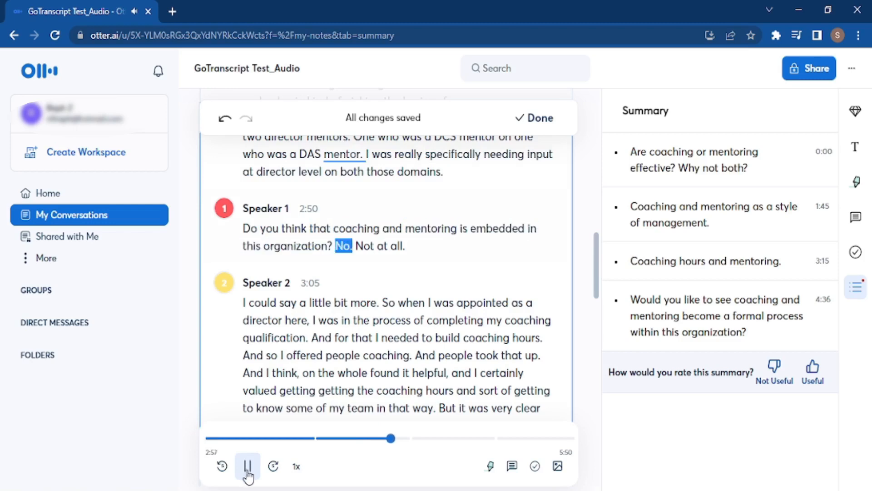
{"action": "left_click", "coordinate": [248, 468]}
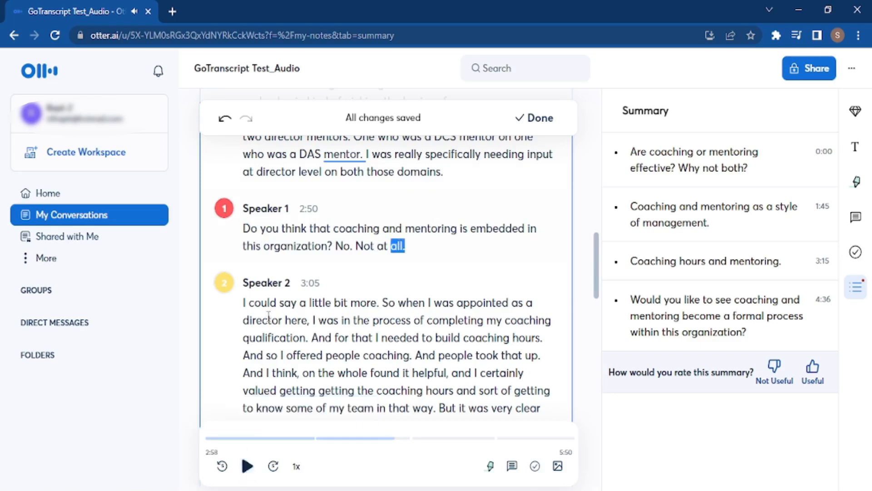
- Replay the 2:50 question from "Do" through "No. Not at all." to check who gives the answer
{"action": "left_click", "coordinate": [245, 229]}
{"action": "double_click", "coordinate": [245, 228]}
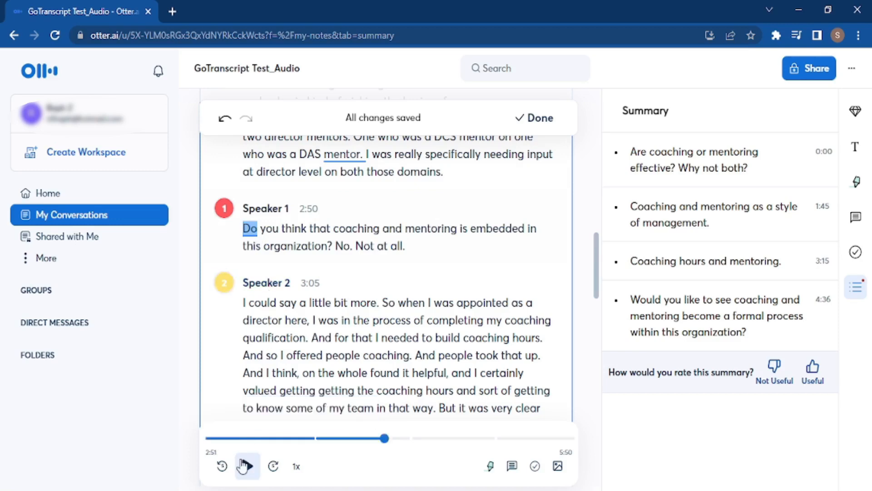
{"action": "left_click", "coordinate": [246, 465]}
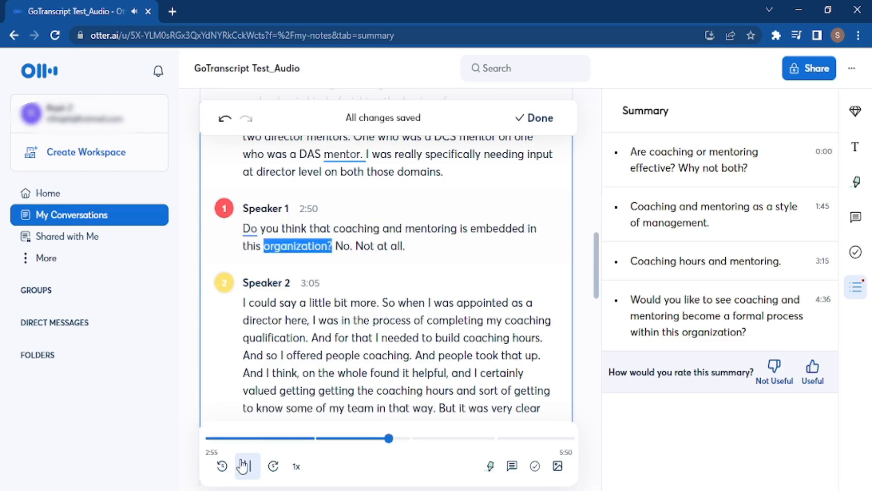
{"action": "left_click", "coordinate": [244, 465]}
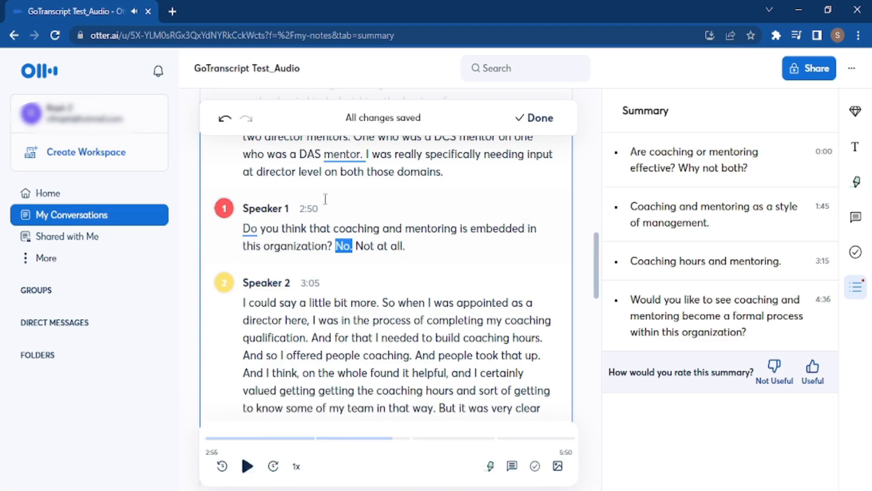
{"action": "double_click", "coordinate": [332, 245]}
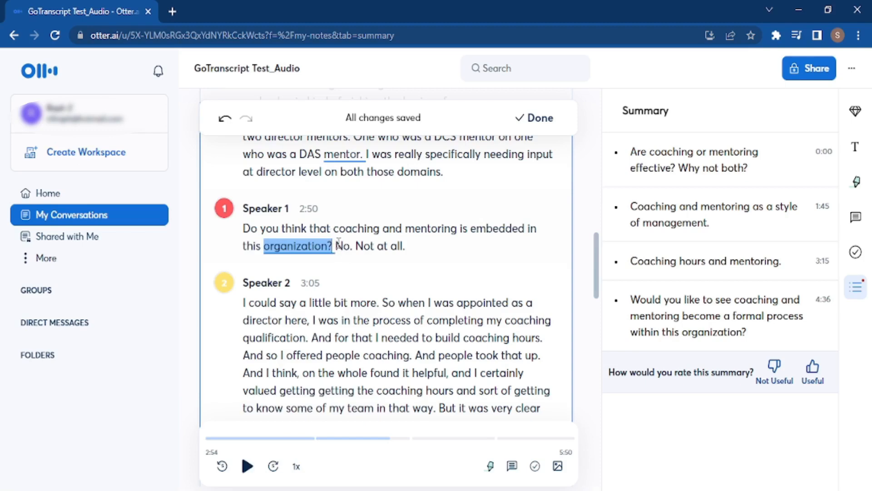
{"action": "double_click", "coordinate": [342, 245]}
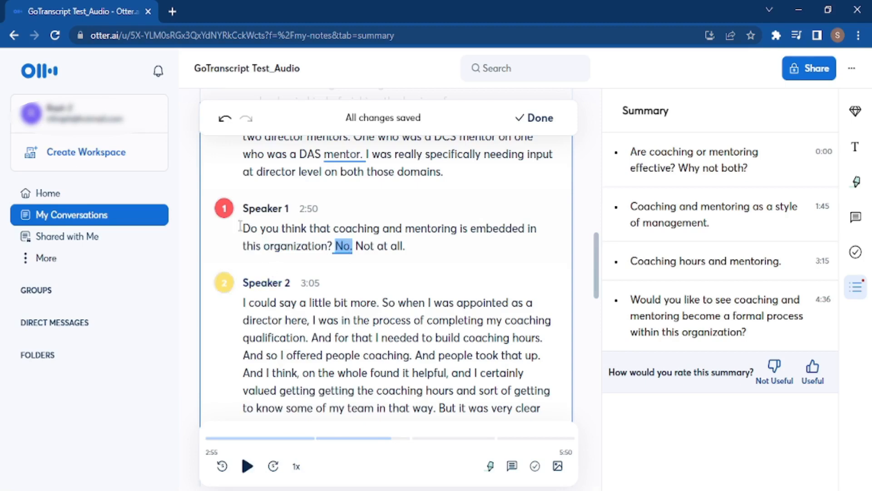
{"action": "left_click", "coordinate": [245, 468]}
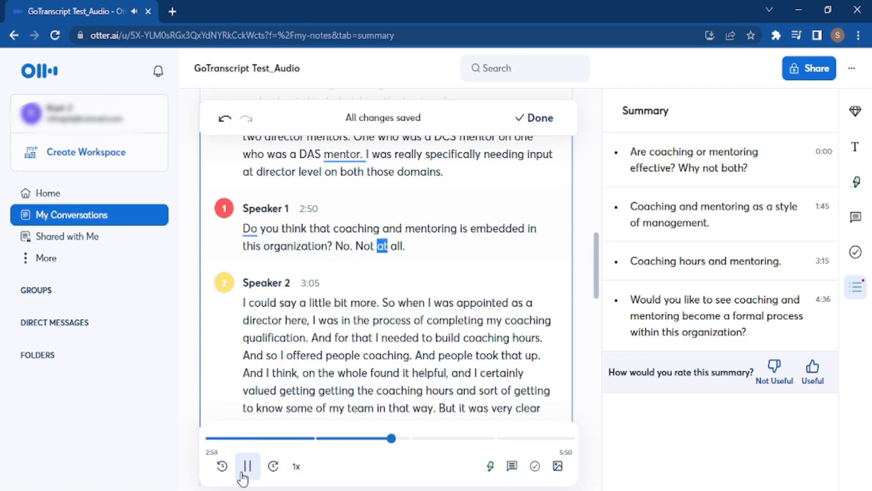
{"action": "left_click", "coordinate": [249, 228]}
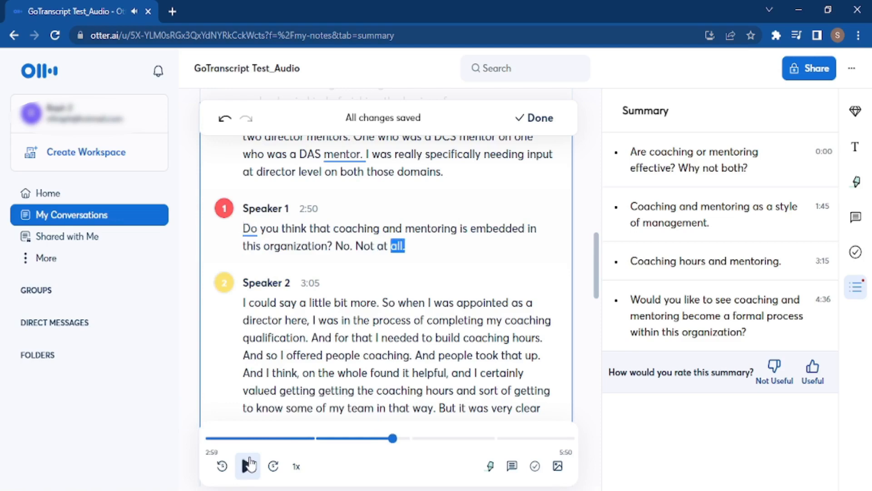
{"action": "left_click", "coordinate": [249, 465]}
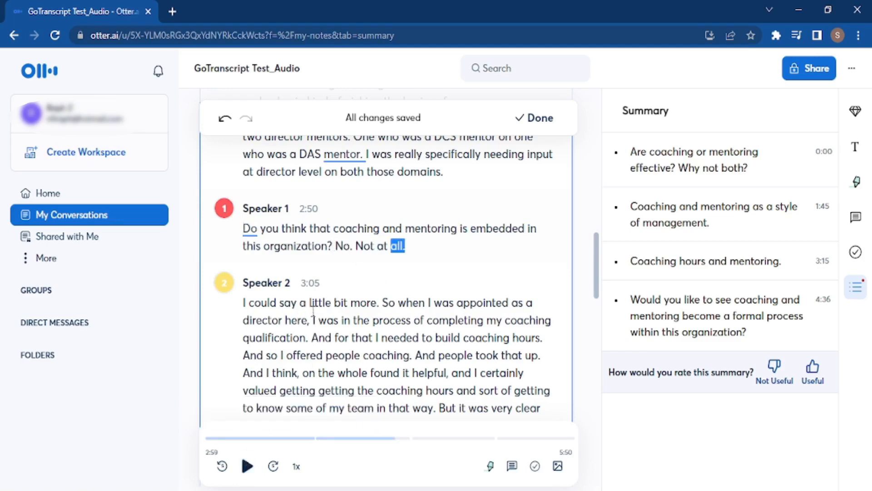
{"action": "left_click", "coordinate": [335, 247]}
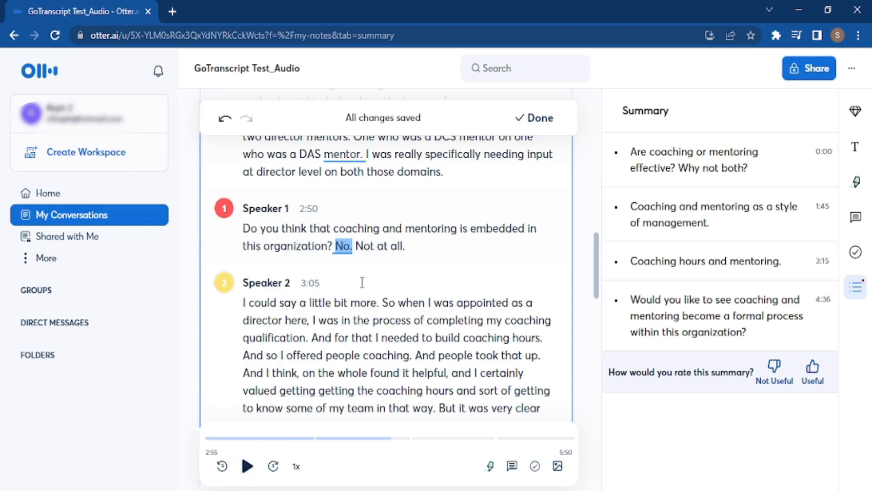
{"action": "key", "text": "Return"}
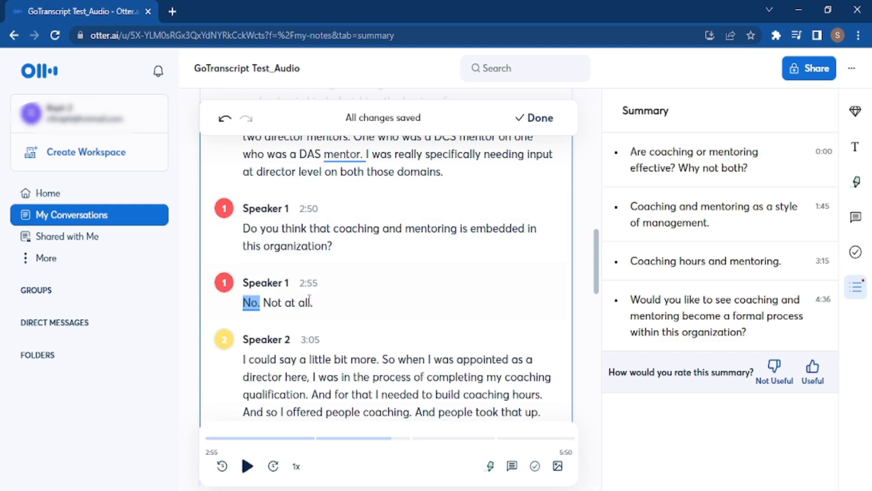
{"action": "key", "text": "BackSpace"}
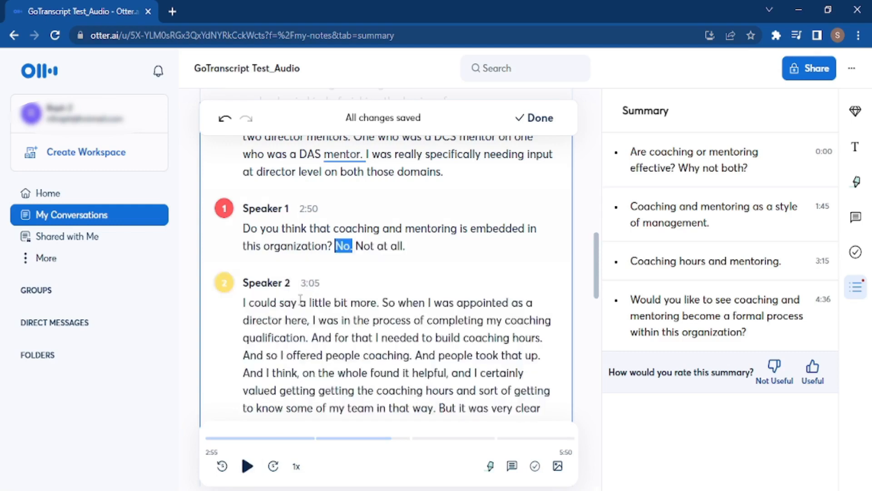
- Merge the paragraph at 3:05 into the one at 2:50, and start a new paragraph at "No. Not at all."
{"action": "left_click", "coordinate": [243, 303]}
{"action": "key", "text": "BackSpace"}
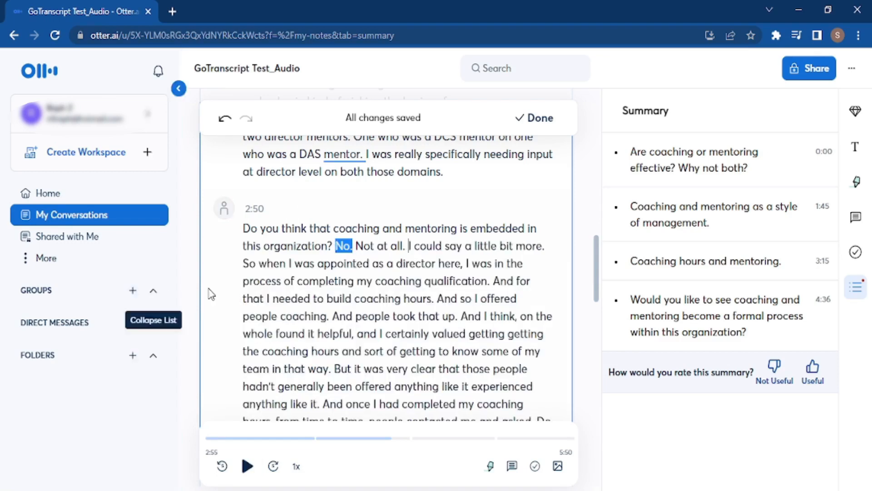
{"action": "left_click", "coordinate": [335, 246]}
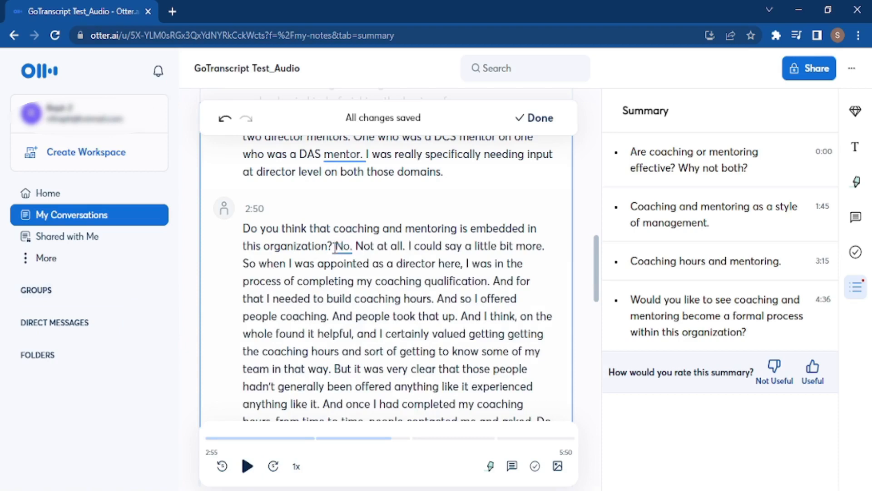
{"action": "key", "text": "Return"}
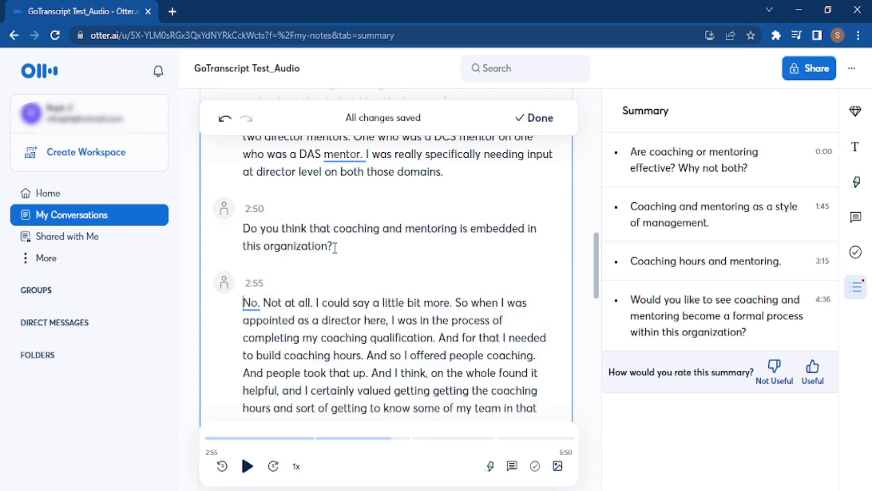
- Tag the speaker of the 2:50 question paragraph as "Speaker 1"
{"action": "left_click", "coordinate": [225, 210]}
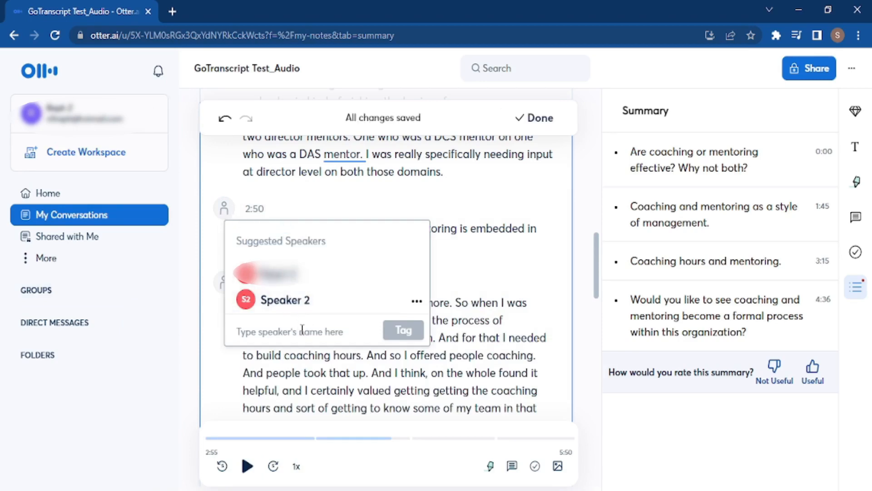
{"action": "type", "text": "S"}
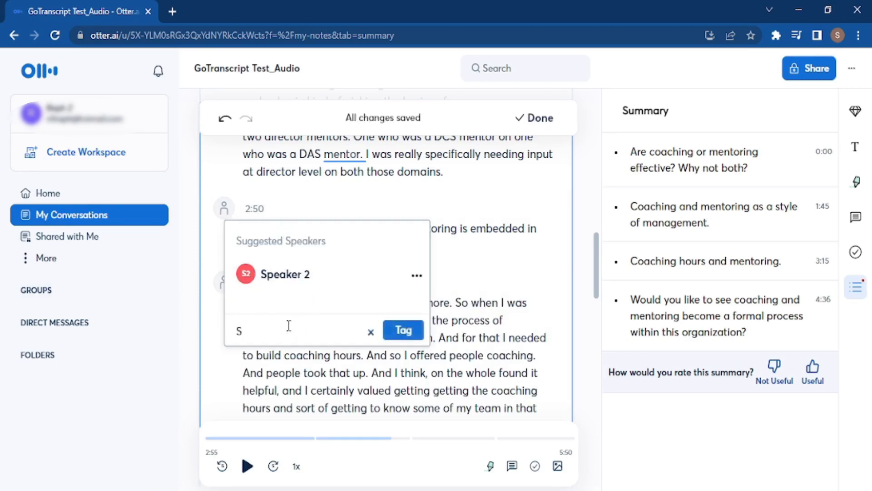
{"action": "type", "text": "peaker 1"}
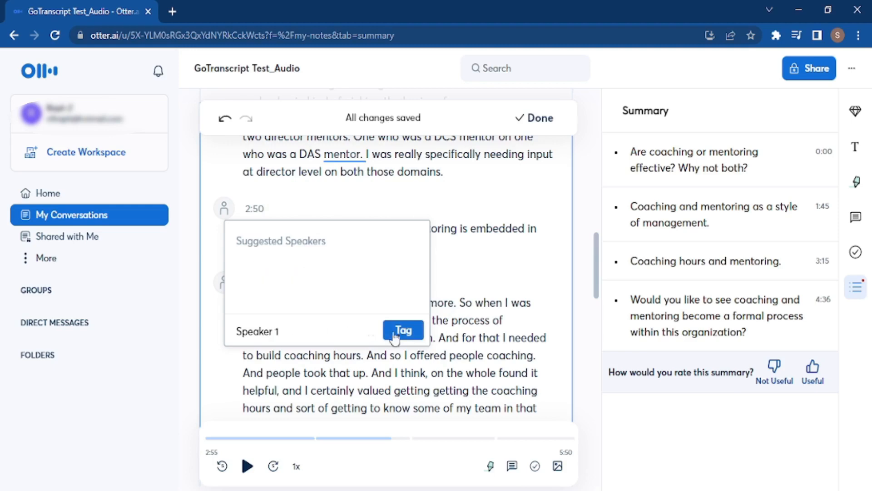
{"action": "left_click", "coordinate": [404, 330]}
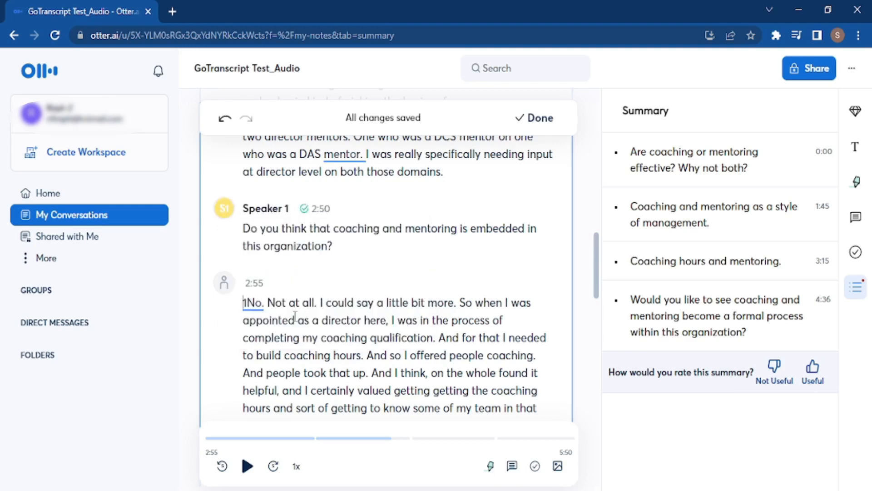
- Delete the stray "1" before "No." and tag the 2:55 paragraph's speaker as Speaker 2
{"action": "key", "text": "Delete"}
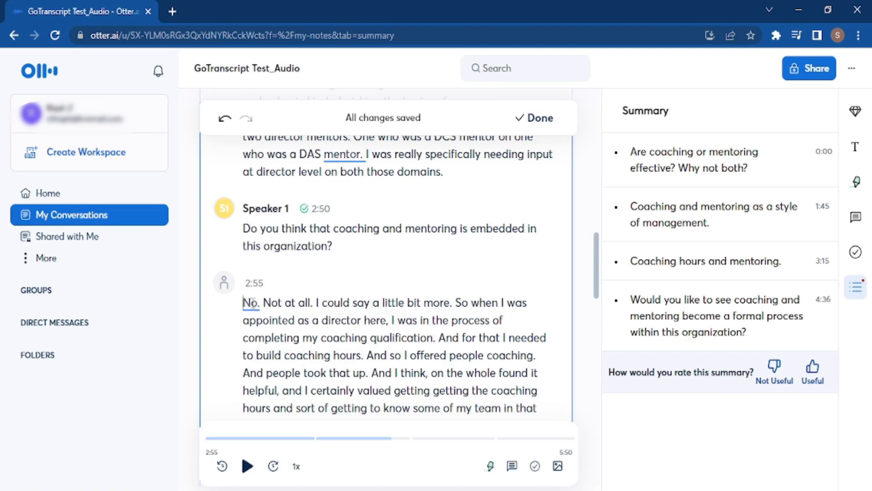
{"action": "left_click", "coordinate": [224, 283]}
{"action": "left_click", "coordinate": [279, 374]}
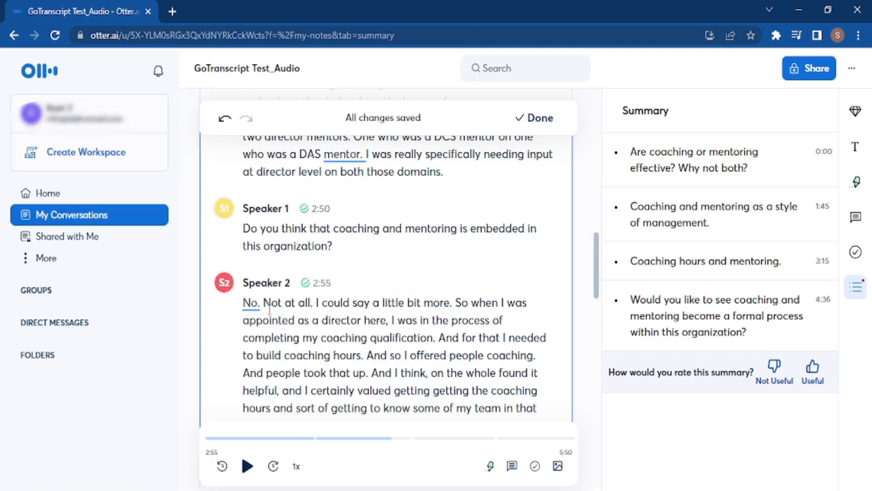
- Replay the 2:50 question from "Do" through the answer "No. Not at all." to check the audio that follows it
{"action": "left_click", "coordinate": [241, 228]}
{"action": "left_click", "coordinate": [242, 467]}
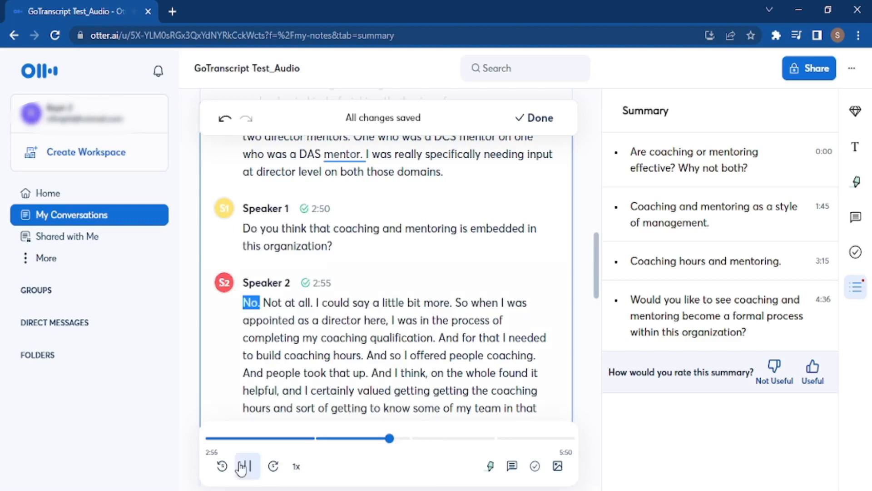
{"action": "left_click", "coordinate": [255, 228]}
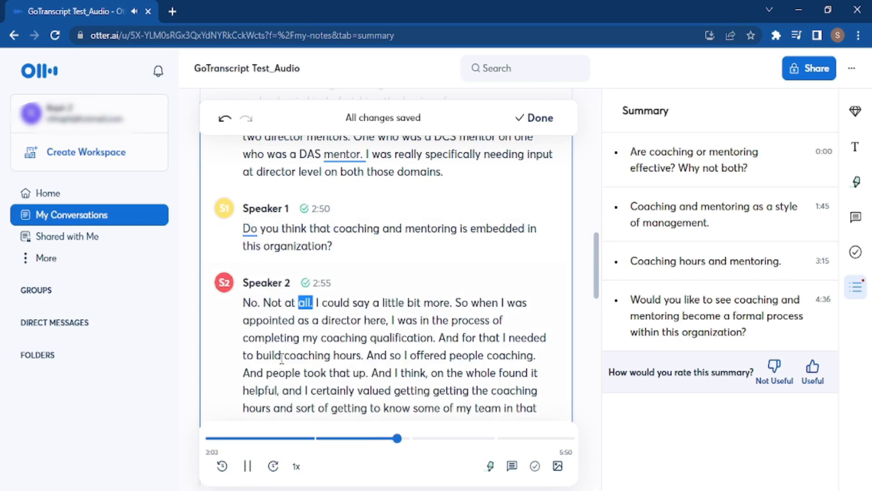
{"action": "left_click", "coordinate": [245, 466]}
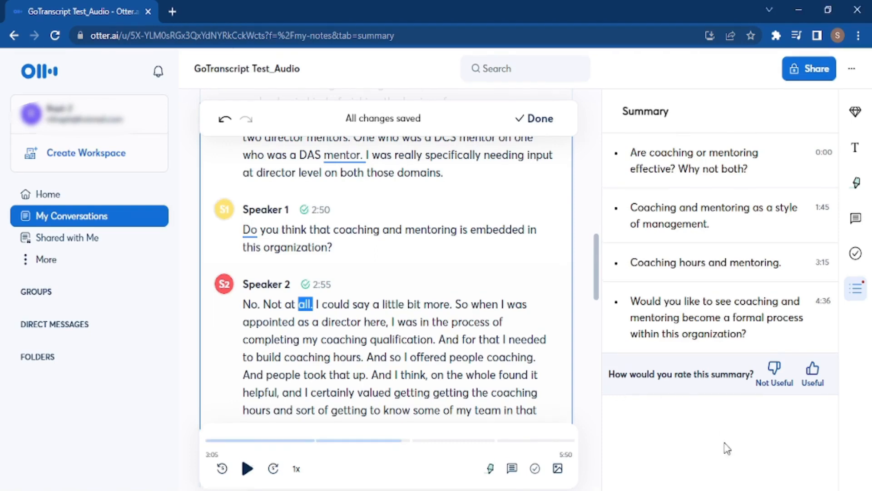
- Split the 2:55 answer before "I could say a little bit more", leaving an empty paragraph after "No. Not at all."
{"action": "double_click", "coordinate": [316, 304]}
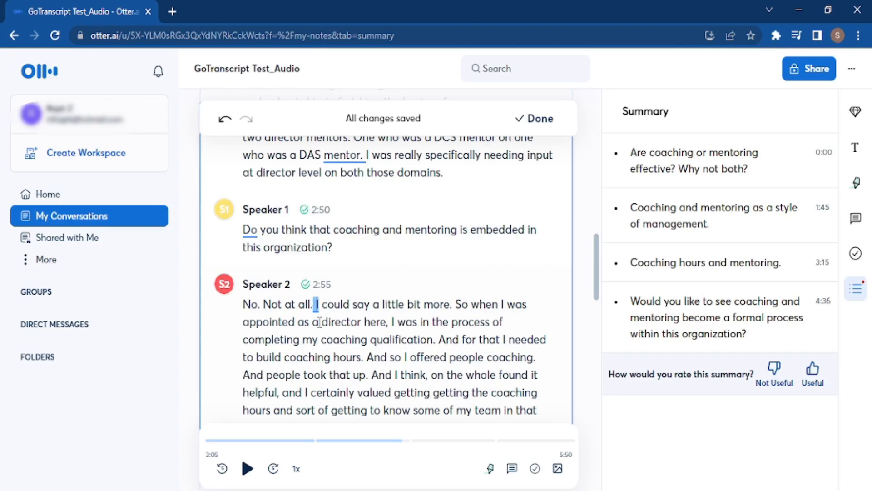
{"action": "key", "text": "Return"}
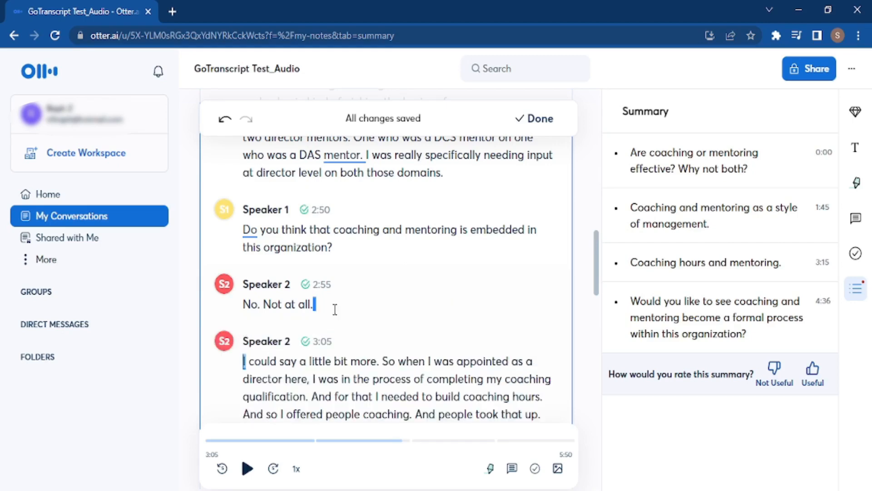
{"action": "key", "text": "Return"}
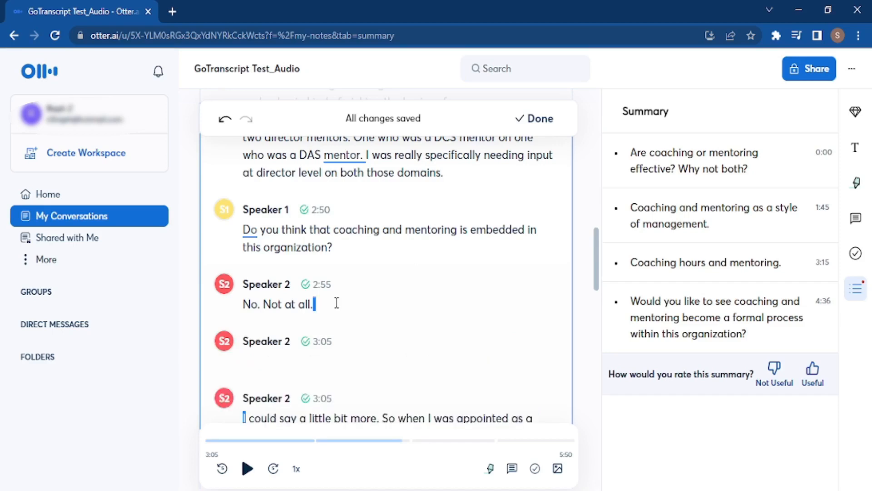
- Untag Speaker 2 from the empty 3:05 paragraph and enter "[laughter]" as its text
{"action": "left_click", "coordinate": [226, 346]}
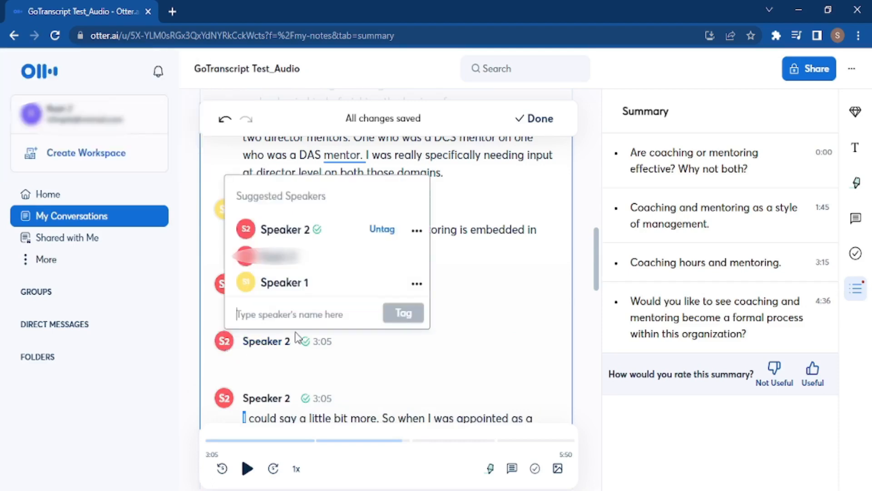
{"action": "left_click", "coordinate": [385, 228]}
{"action": "left_click", "coordinate": [249, 357]}
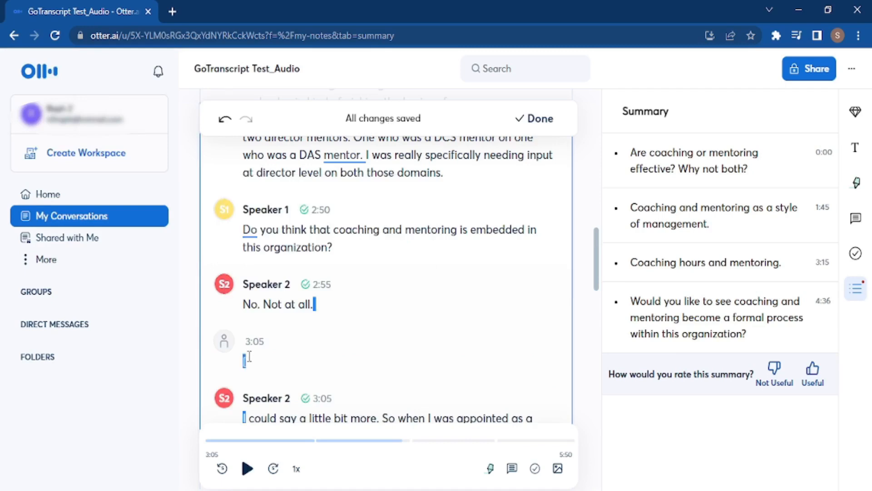
{"action": "scroll", "coordinate": [249, 357], "scroll_direction": "down", "scroll_amount": 4}
{"action": "scroll", "coordinate": [250, 357], "scroll_direction": "up", "scroll_amount": 2}
{"action": "scroll", "coordinate": [250, 357], "scroll_direction": "down", "scroll_amount": 1}
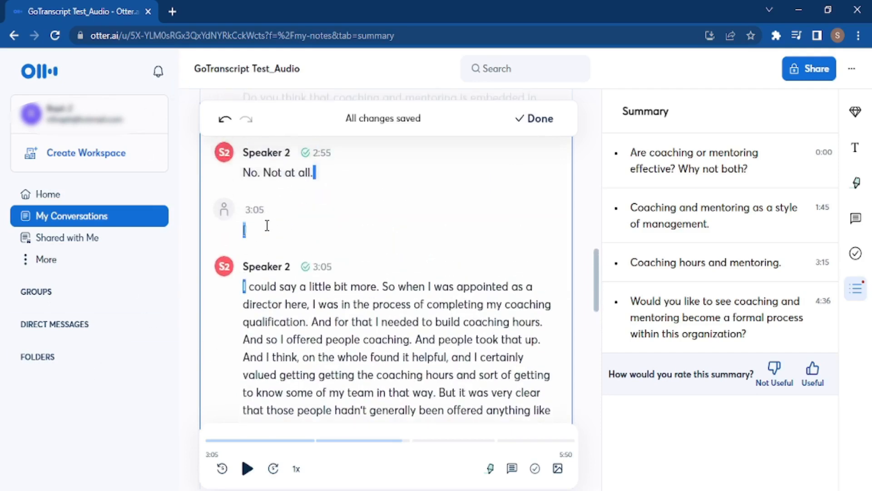
{"action": "type", "text": "[laughter]"}
- Listen from "No. Not at all.", then delete the filler "So" after "I could say a little bit more." and capitalize "When"
{"action": "left_click", "coordinate": [247, 173]}
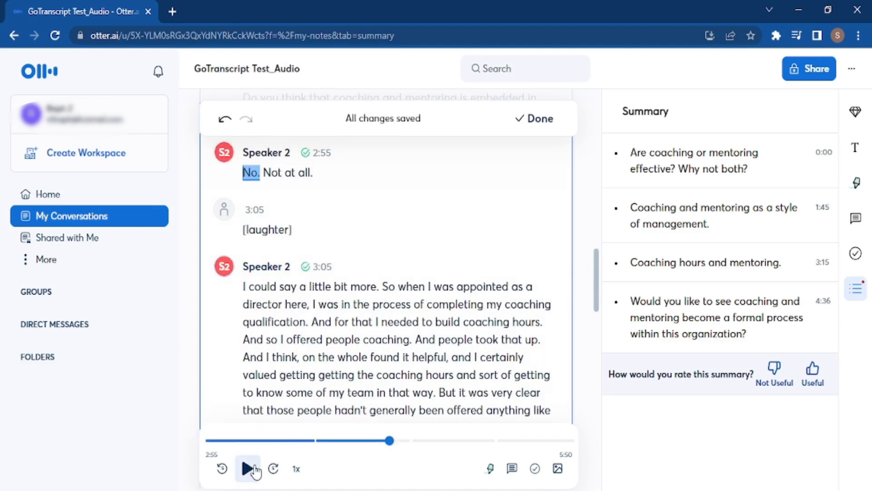
{"action": "left_click", "coordinate": [246, 467]}
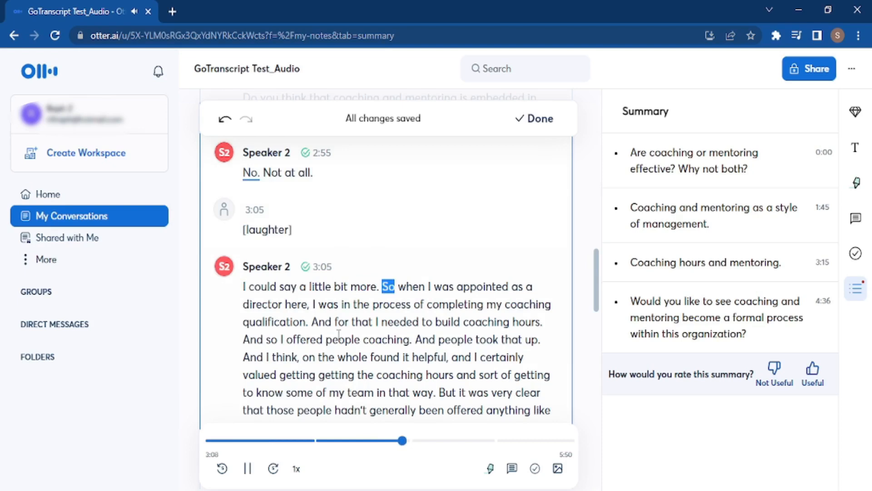
{"action": "left_click", "coordinate": [247, 471]}
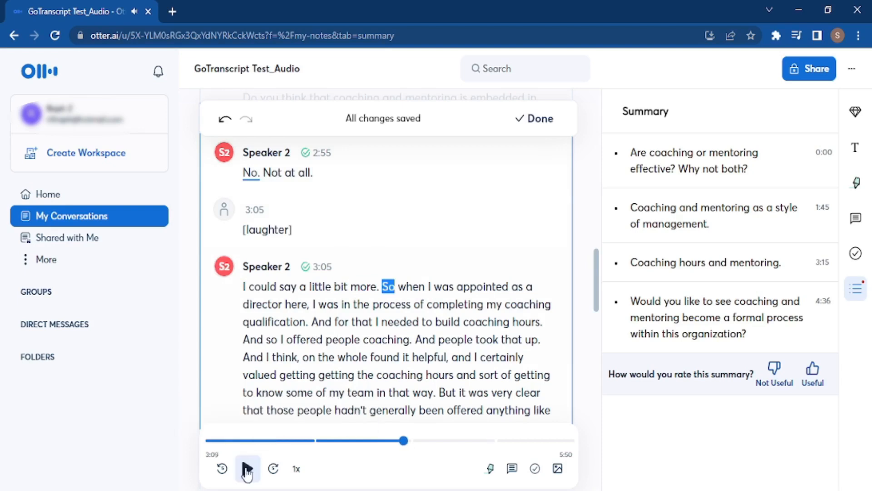
{"action": "left_click", "coordinate": [396, 287]}
{"action": "key", "text": "BackSpace"}
{"action": "key", "text": "BackSpace"}
{"action": "key", "text": "BackSpace"}
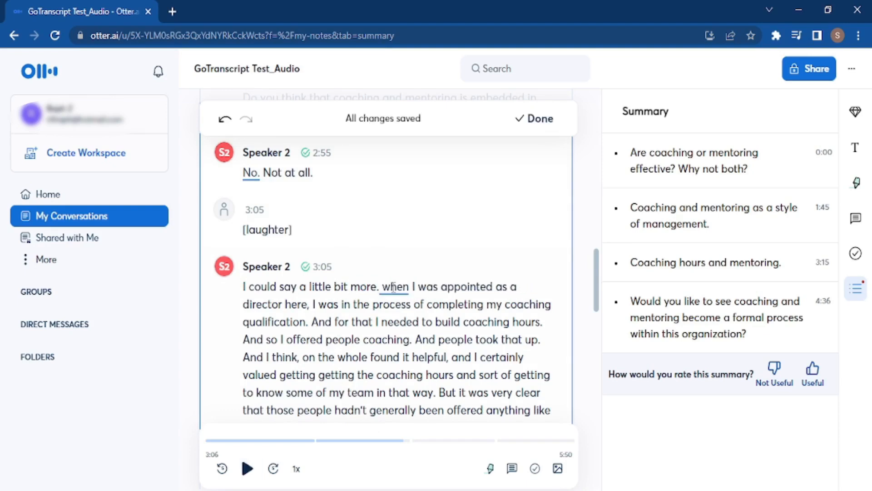
{"action": "key", "text": "shift+Right"}
{"action": "type", "text": "W"}
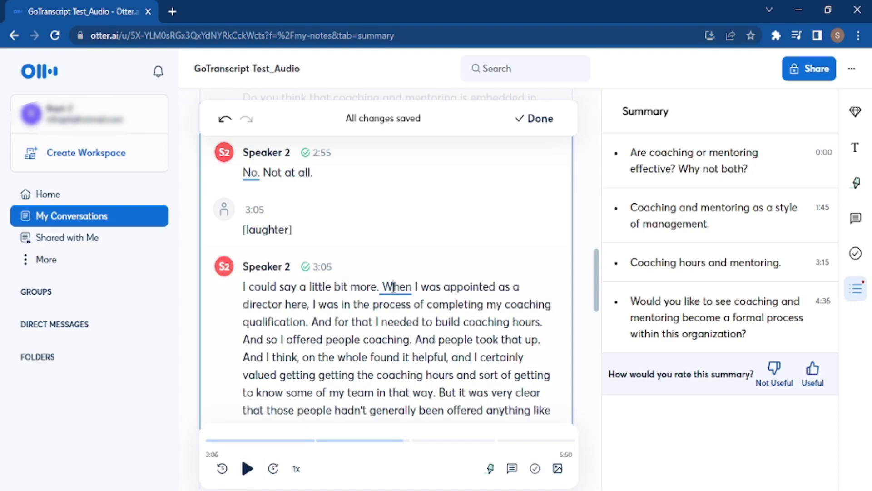
- Play on through "coaching hours" and join the two sentences after "coaching" as "qualification and for that I needed"
{"action": "left_click", "coordinate": [247, 468]}
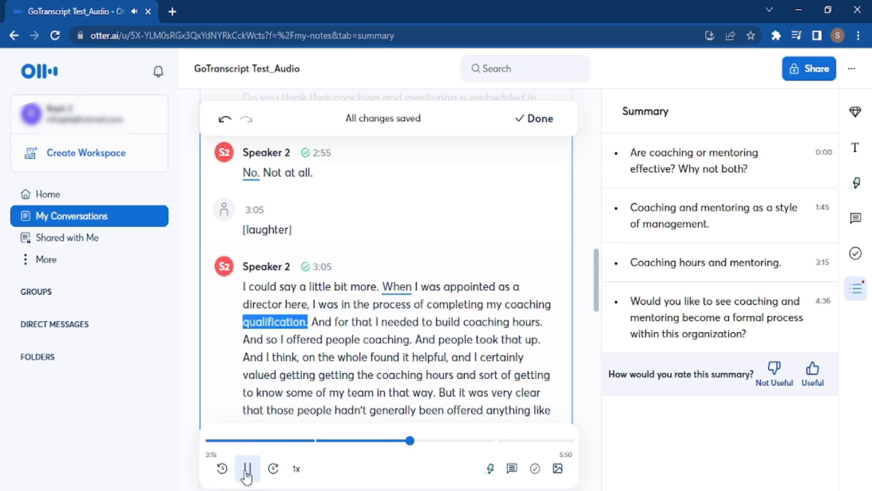
{"action": "left_click", "coordinate": [245, 473]}
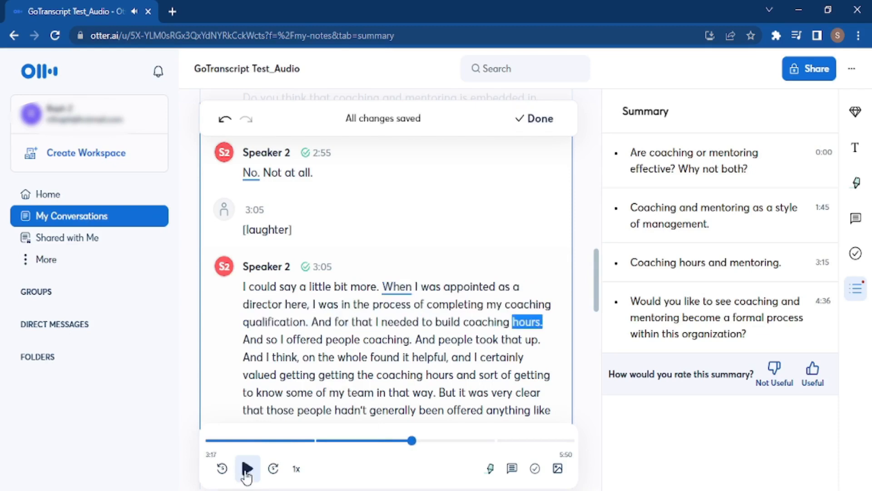
{"action": "left_click", "coordinate": [311, 322]}
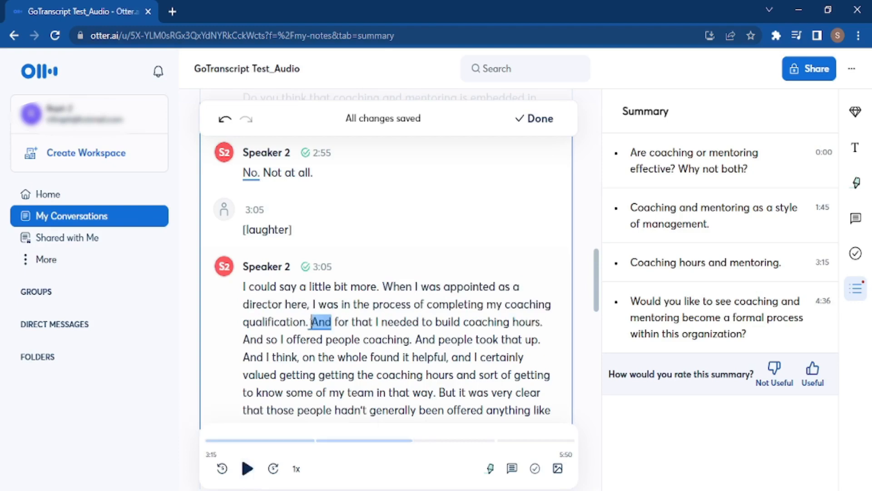
{"action": "key", "text": "BackSpace"}
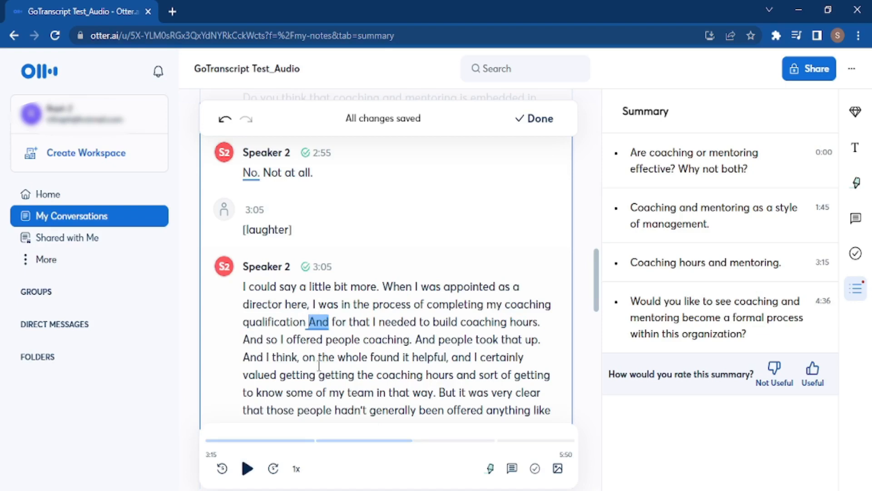
{"action": "key", "text": "shift+Right"}
{"action": "type", "text": "a"}
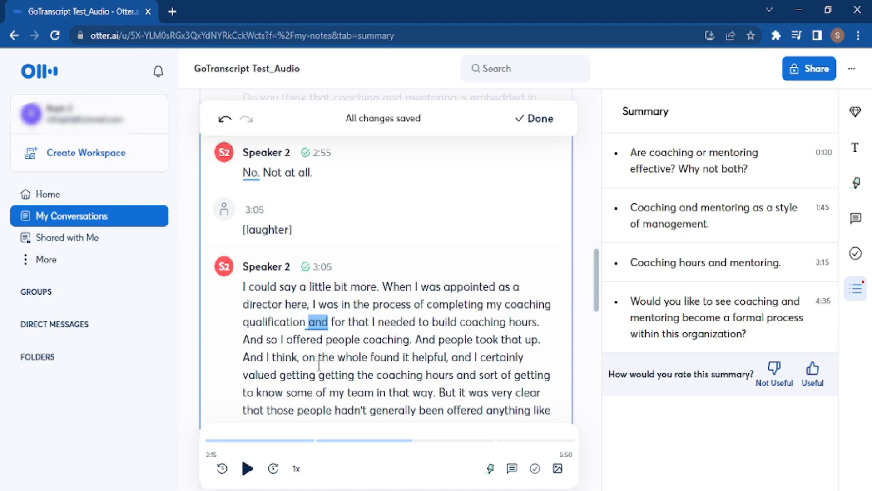
- Check the audio through "offered people coaching" and delete "And so" so the sentence starts with "I offered"
{"action": "left_click", "coordinate": [247, 469]}
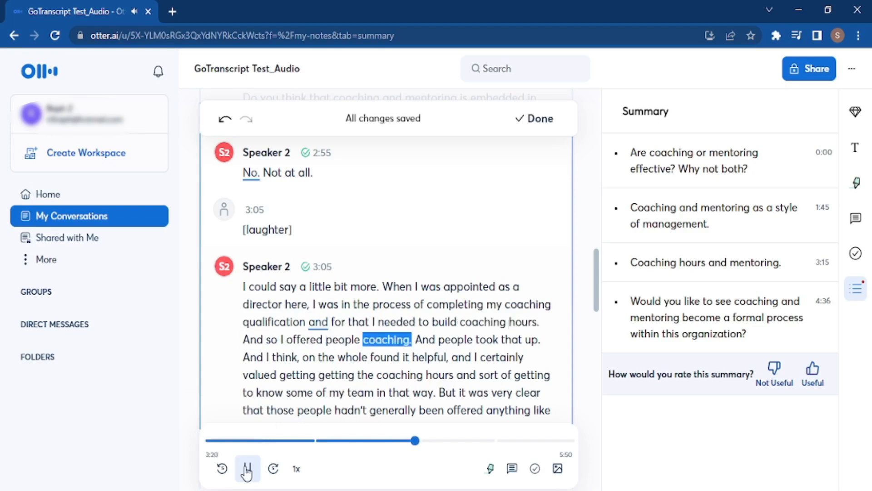
{"action": "left_click", "coordinate": [246, 469]}
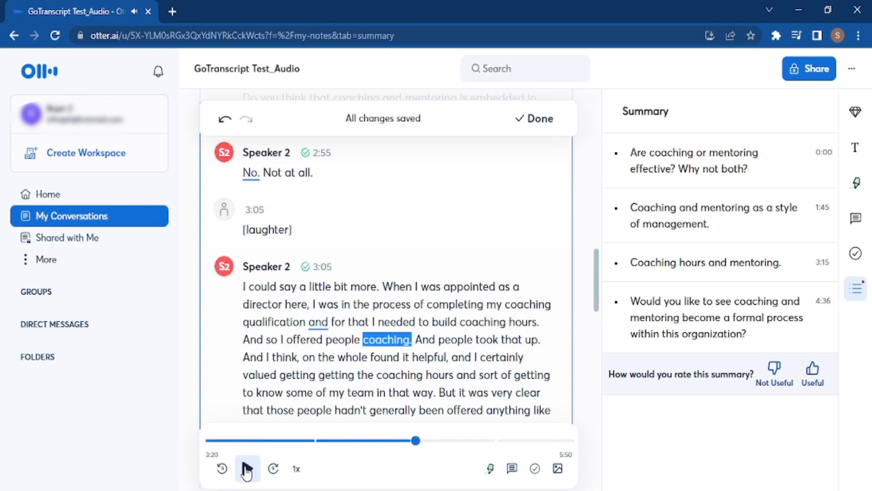
{"action": "left_click", "coordinate": [281, 336]}
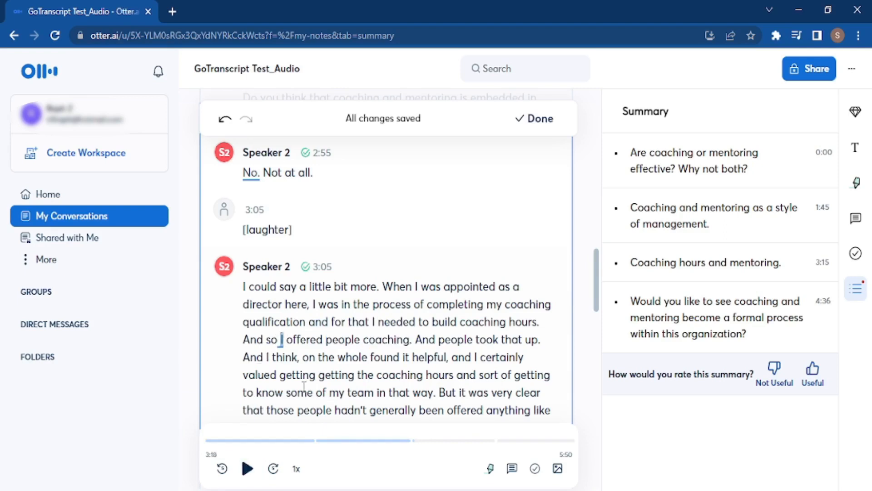
{"action": "key", "text": "BackSpace"}
{"action": "key", "text": "BackSpace"}
{"action": "key", "text": "BackSpace"}
{"action": "key", "text": "BackSpace"}
{"action": "key", "text": "BackSpace"}
{"action": "key", "text": "BackSpace"}
{"action": "key", "text": "BackSpace"}
{"action": "key", "text": "BackSpace"}
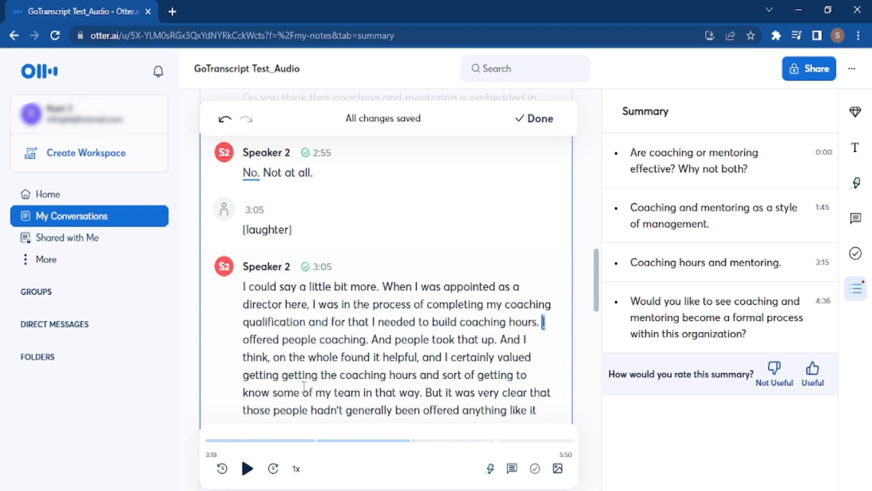
- Replay from "build coaching hours", delete "And" before "people took that up", and capitalize "People"
{"action": "double_click", "coordinate": [437, 322]}
{"action": "left_click", "coordinate": [247, 468]}
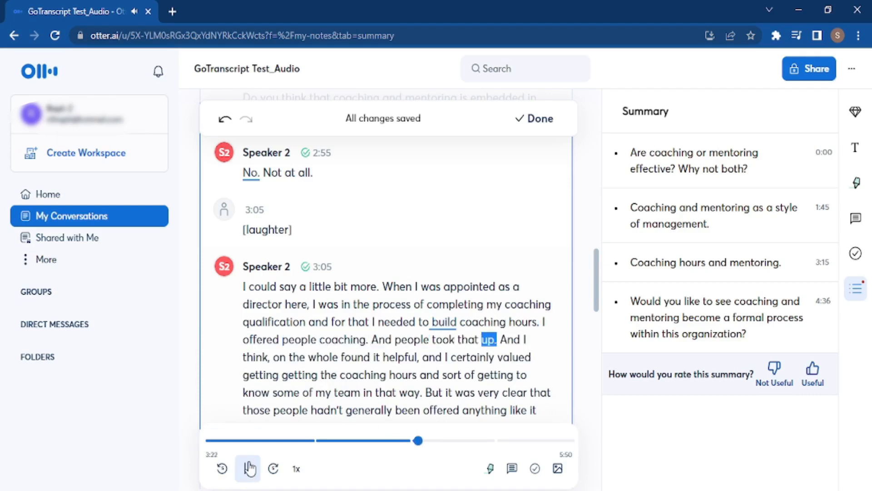
{"action": "left_click", "coordinate": [249, 468]}
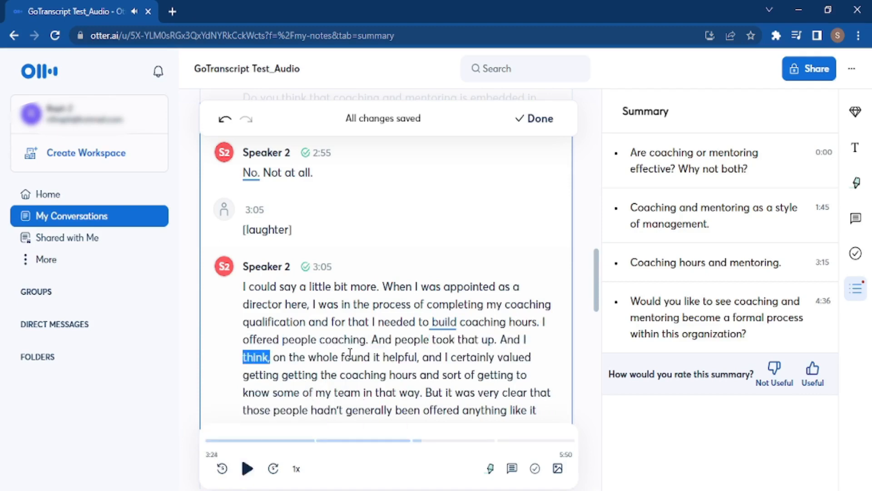
{"action": "left_click", "coordinate": [398, 340]}
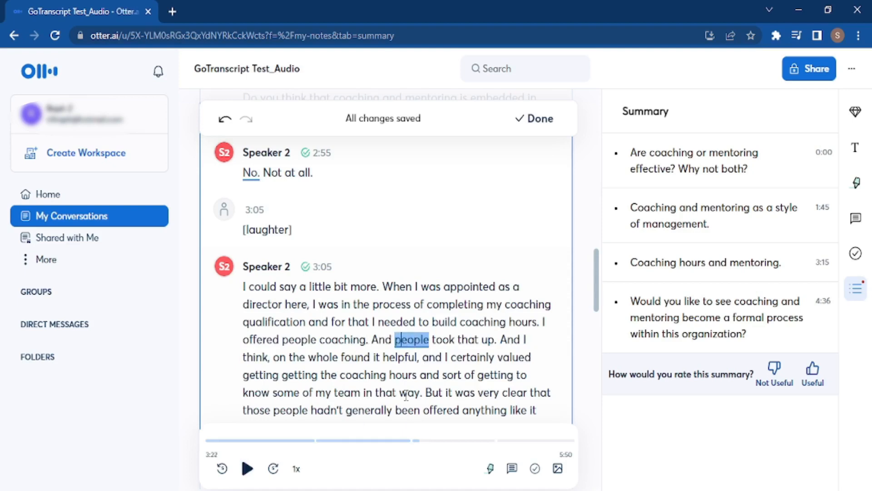
{"action": "key", "text": "BackSpace"}
{"action": "key", "text": "BackSpace"}
{"action": "key", "text": "BackSpace"}
{"action": "key", "text": "BackSpace"}
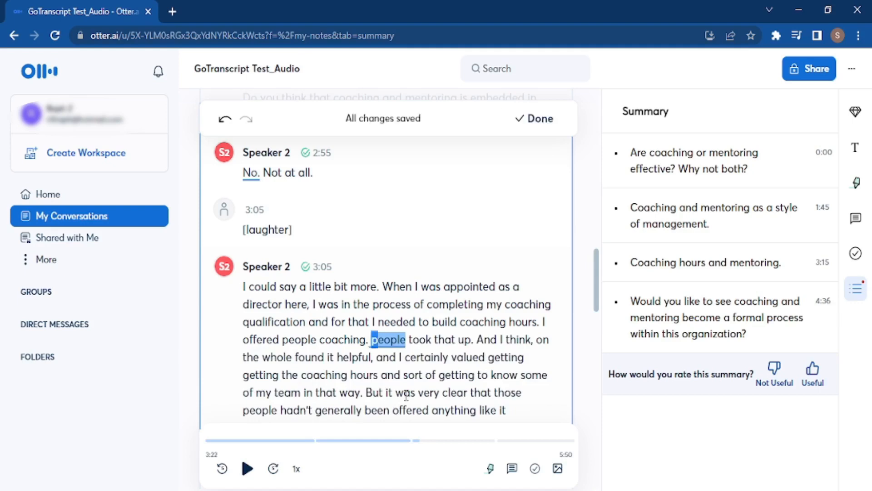
{"action": "type", "text": "P"}
- Replay from "coaching", join the sentences as "took that up and I think", and remove the comma after "think"
{"action": "left_click", "coordinate": [355, 338]}
{"action": "left_click", "coordinate": [248, 469]}
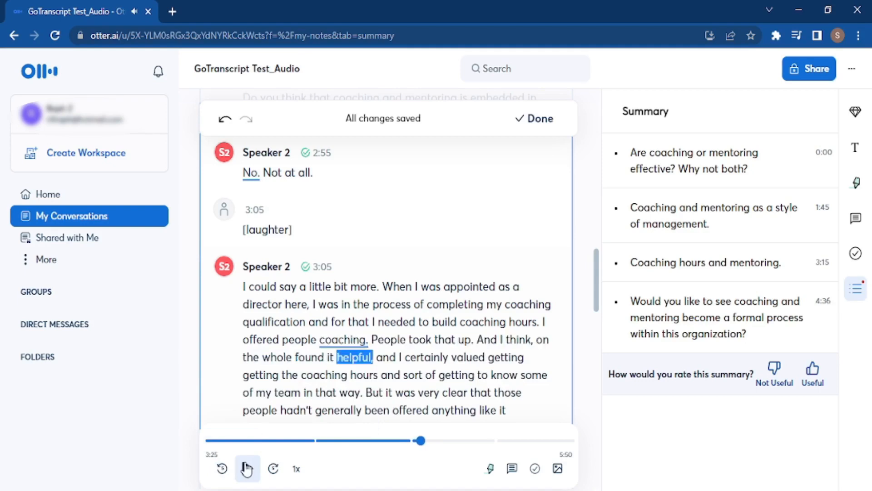
{"action": "left_click", "coordinate": [248, 468]}
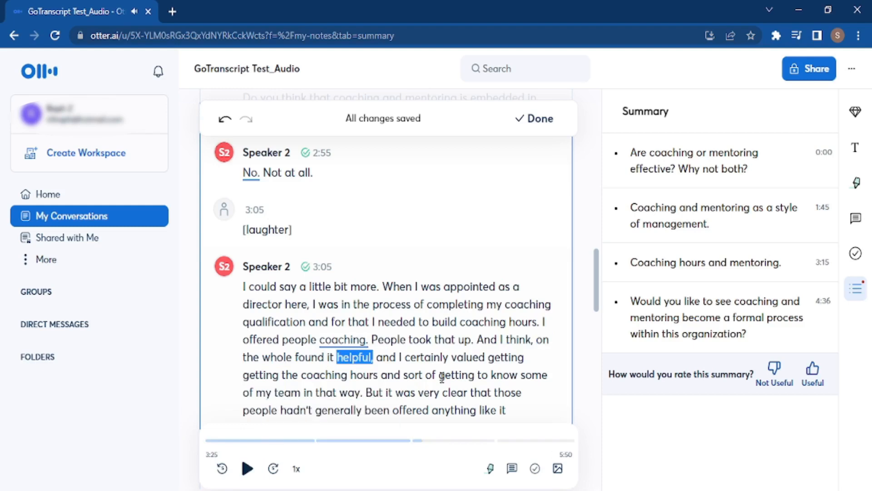
{"action": "left_click", "coordinate": [485, 340]}
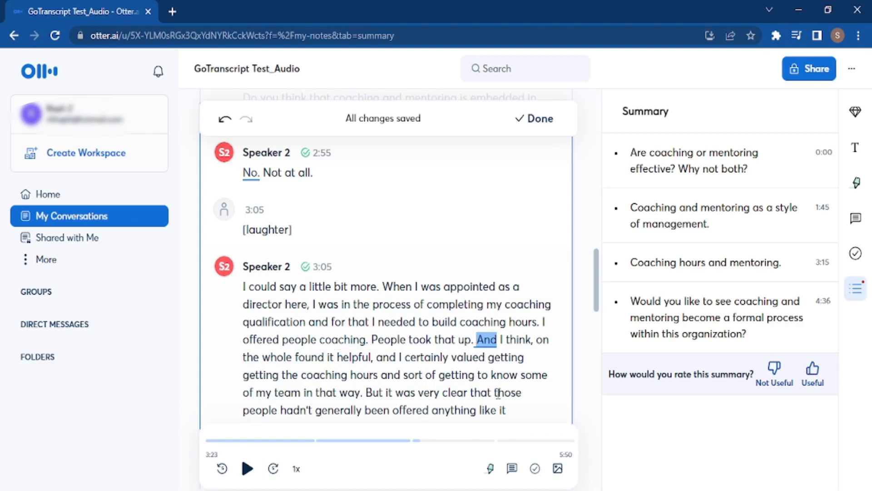
{"action": "key", "text": "BackSpace"}
{"action": "key", "text": "BackSpace"}
{"action": "key", "text": "BackSpace"}
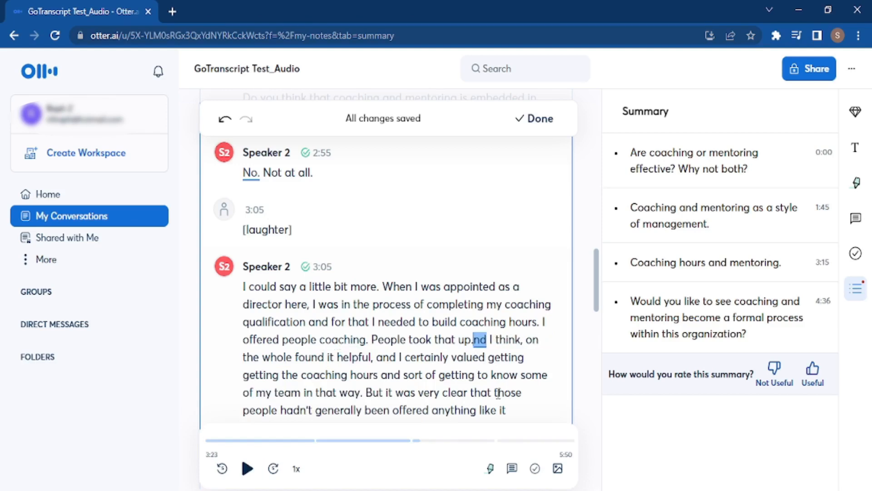
{"action": "type", "text": "a"}
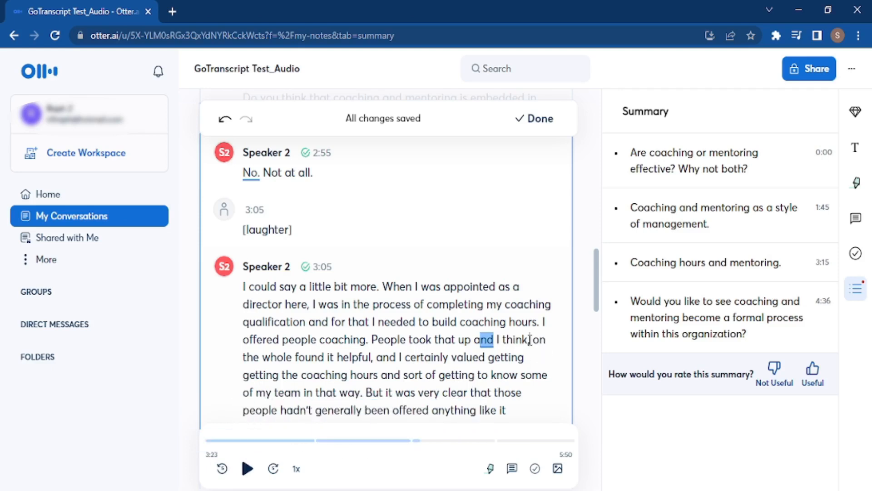
{"action": "left_click", "coordinate": [515, 339]}
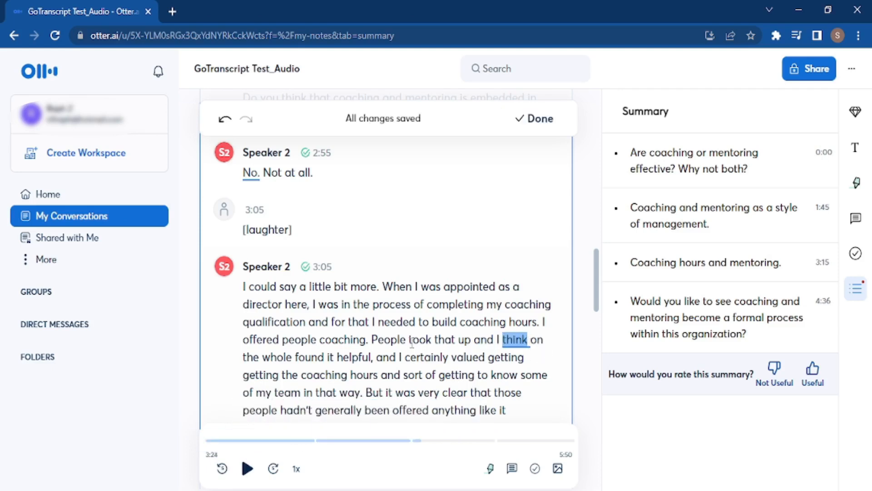
- Replay from "People took that up", end the sentence with a period after "helpful", and delete "and" before "I certainly valued"
{"action": "left_click", "coordinate": [378, 341]}
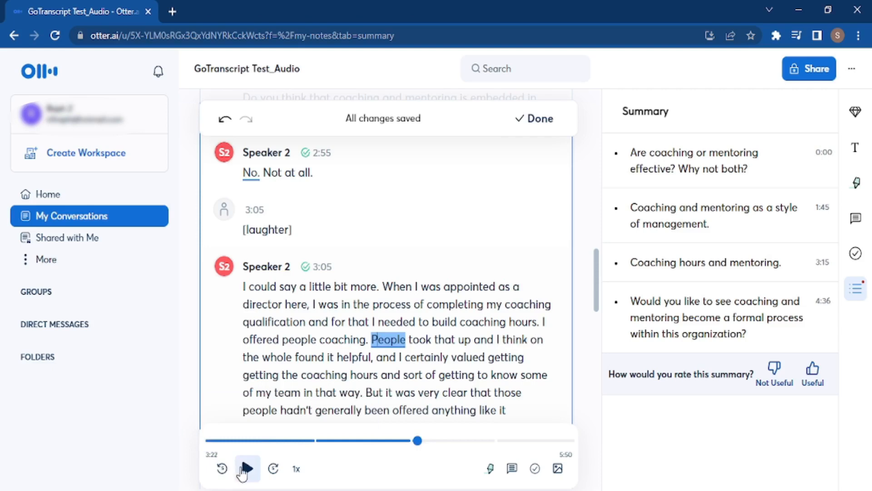
{"action": "left_click", "coordinate": [242, 463]}
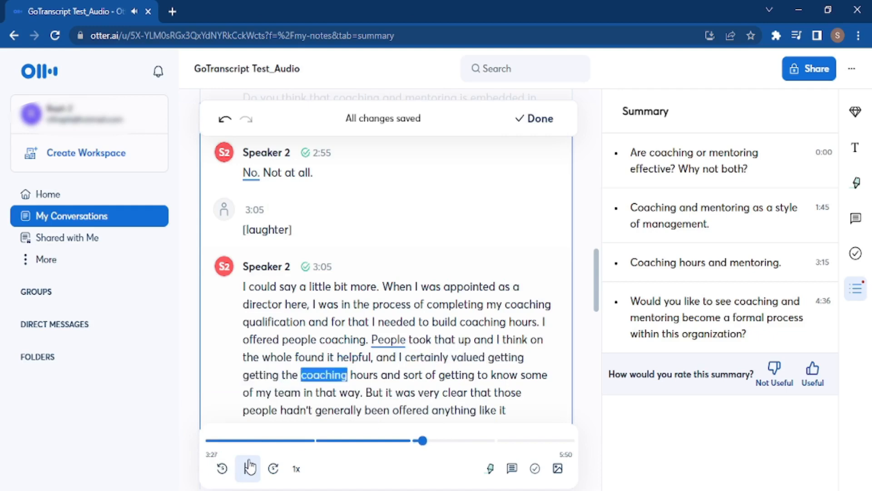
{"action": "left_click", "coordinate": [249, 465]}
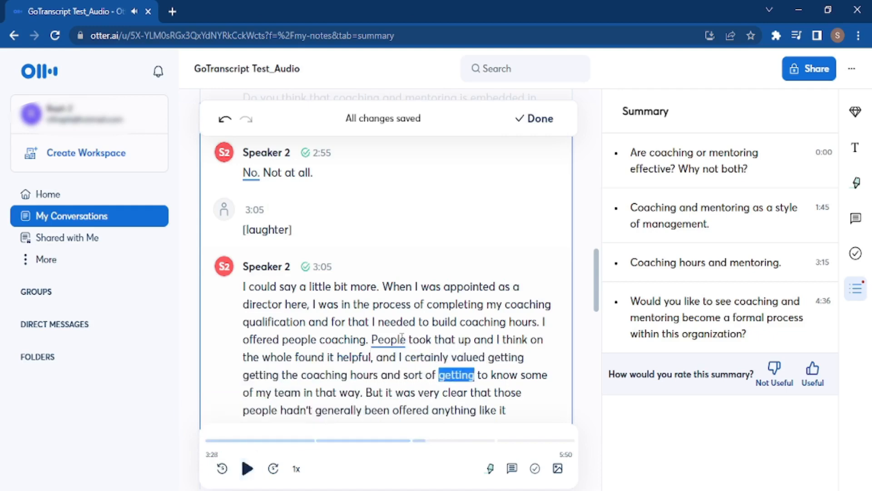
{"action": "left_click", "coordinate": [375, 356]}
{"action": "key", "text": "BackSpace"}
{"action": "type", "text": "."}
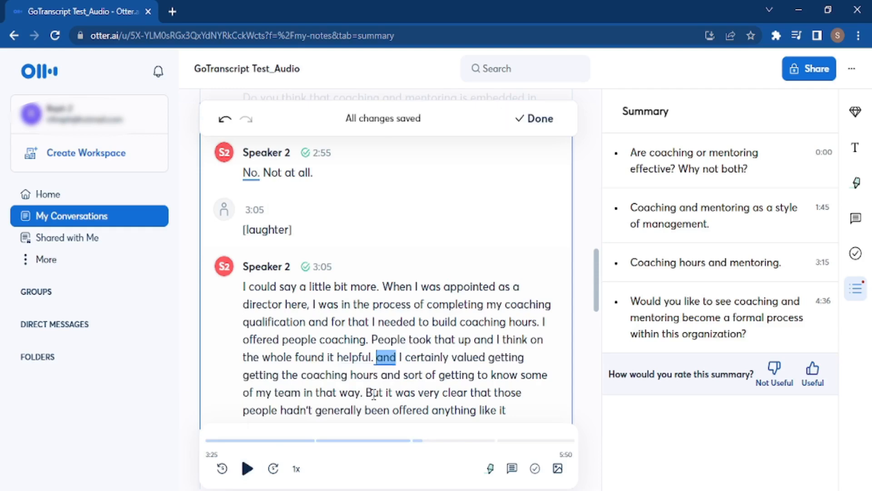
{"action": "key", "text": "shift+Right"}
{"action": "key", "text": "shift+Right"}
{"action": "key", "text": "shift+Right"}
{"action": "key", "text": "shift+Right"}
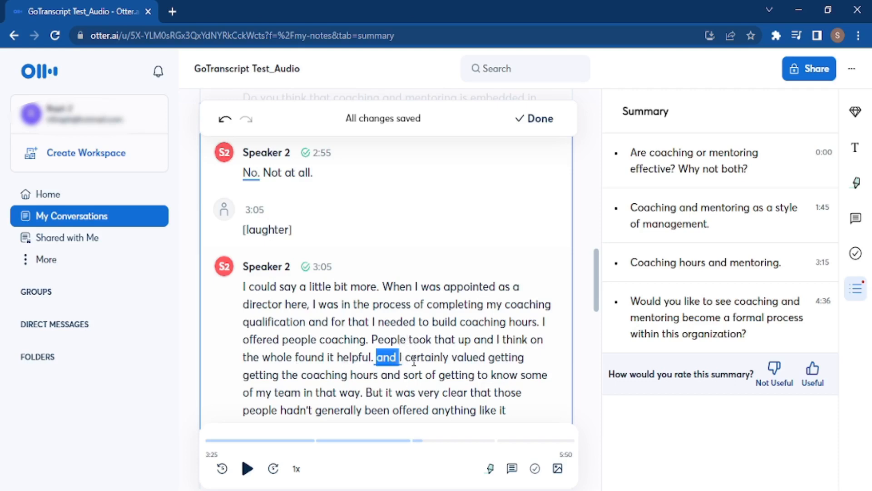
{"action": "key", "text": "BackSpace"}
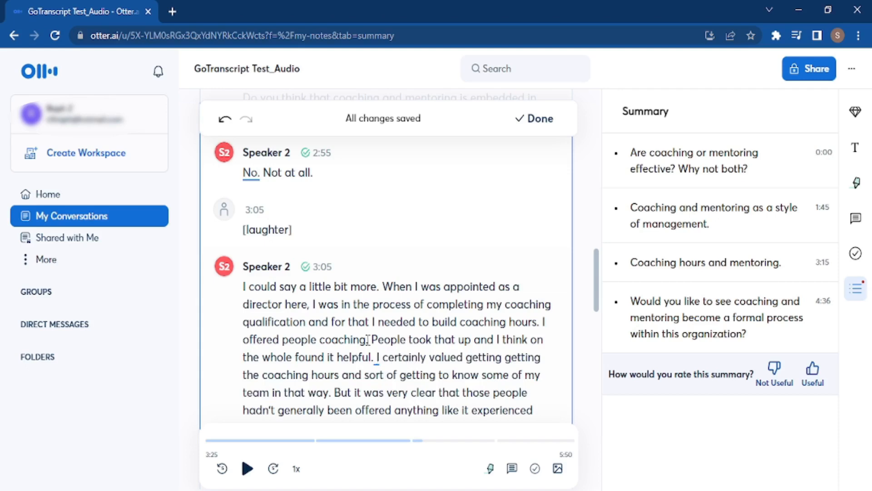
- Replay from "People took that up", delete "But" before "it was very clear", and capitalize "It"
{"action": "left_click", "coordinate": [375, 339]}
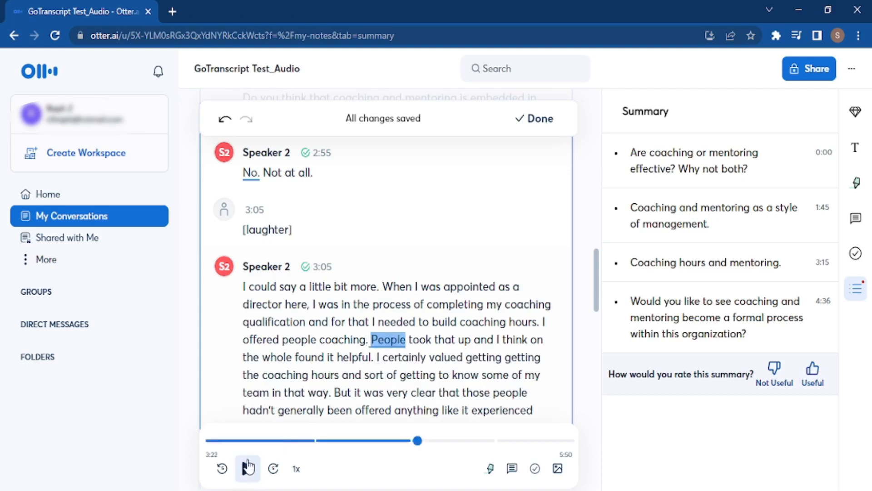
{"action": "left_click", "coordinate": [248, 466]}
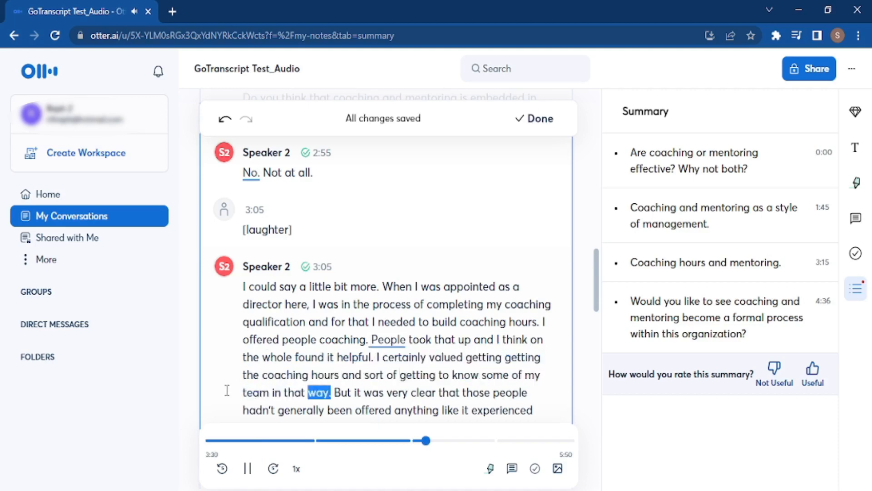
{"action": "left_click", "coordinate": [249, 466]}
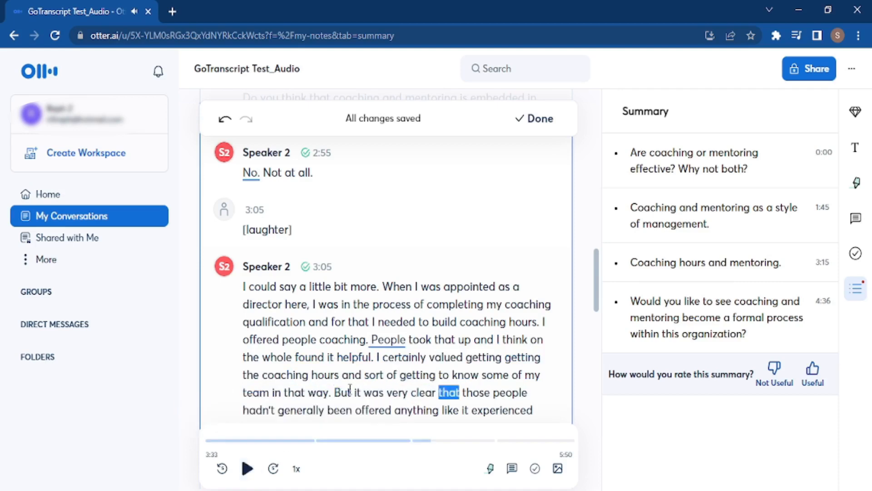
{"action": "left_click", "coordinate": [350, 391]}
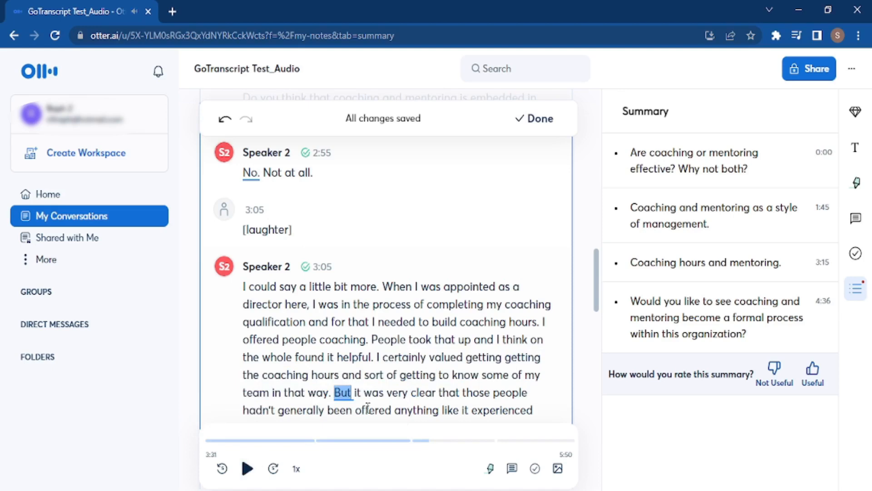
{"action": "key", "text": "Right"}
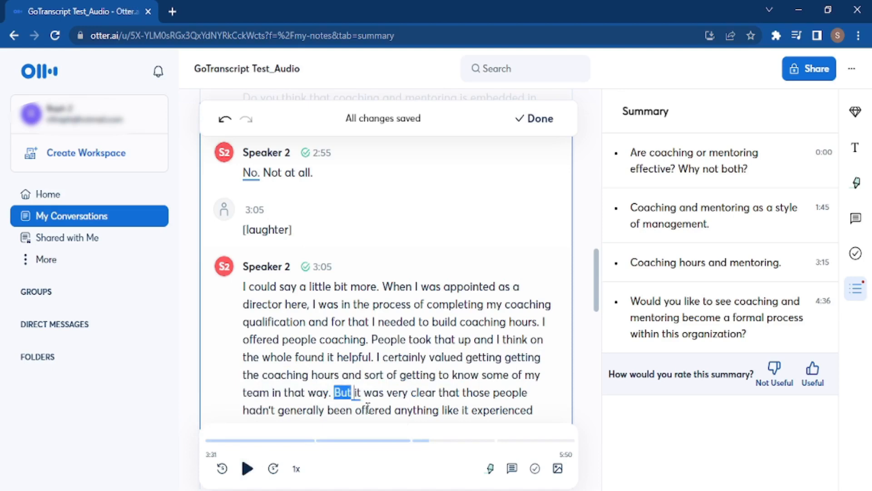
{"action": "key", "text": "Delete"}
{"action": "key", "text": "BackSpace"}
{"action": "key", "text": "BackSpace"}
{"action": "key", "text": "BackSpace"}
{"action": "key", "text": "BackSpace"}
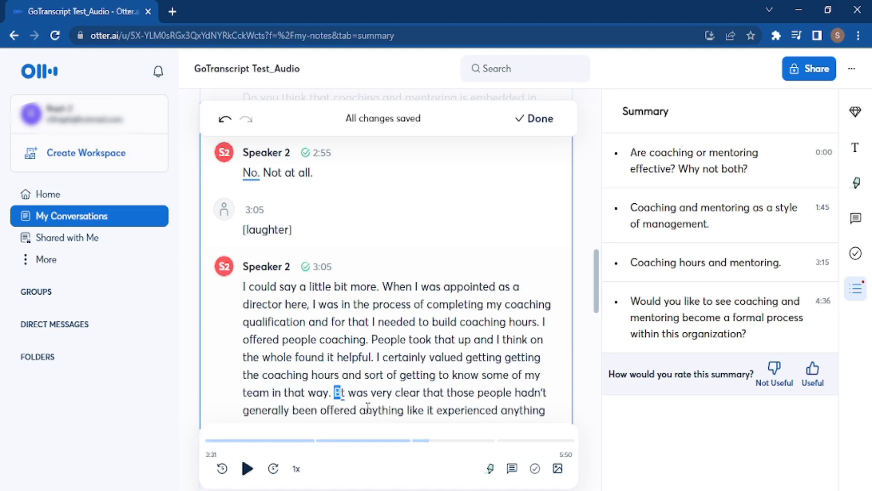
{"action": "type", "text": "I"}
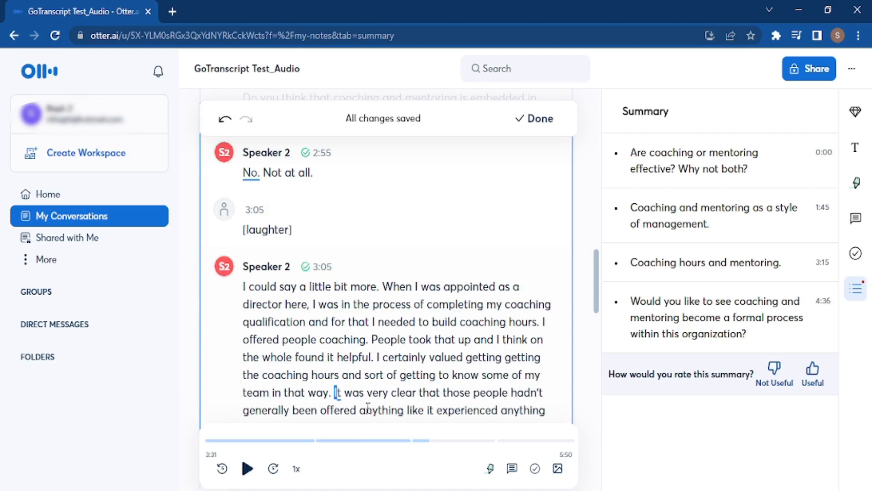
- Play on through "coaching hours", delete "And" before "once I had completed", and capitalize "Once"
{"action": "left_click", "coordinate": [248, 468]}
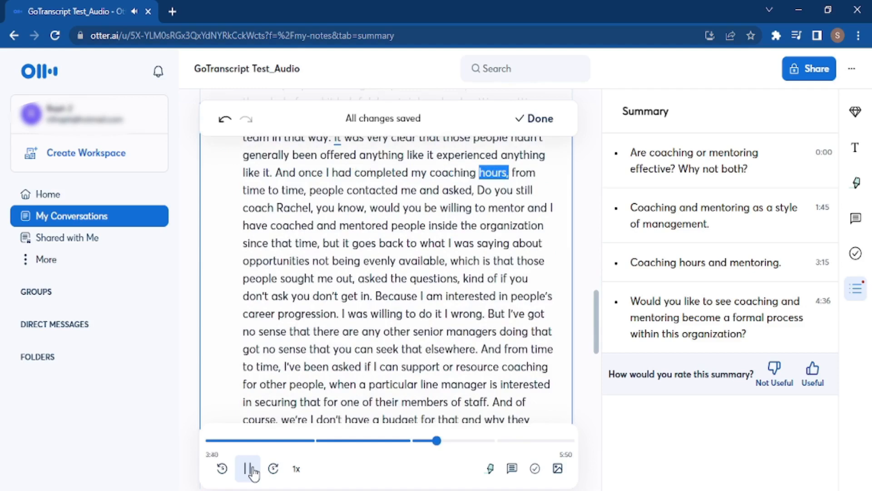
{"action": "left_click", "coordinate": [249, 468]}
{"action": "left_click", "coordinate": [300, 174]}
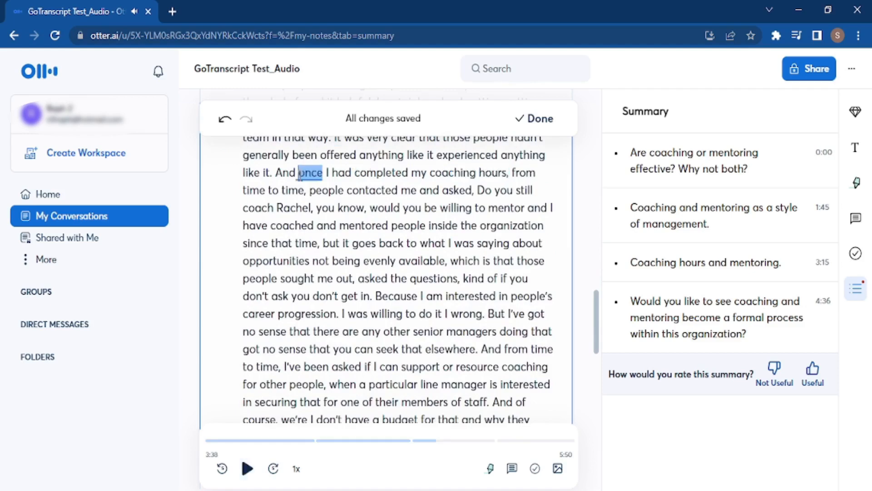
{"action": "key", "text": "BackSpace"}
{"action": "key", "text": "BackSpace"}
{"action": "key", "text": "BackSpace"}
{"action": "key", "text": "BackSpace"}
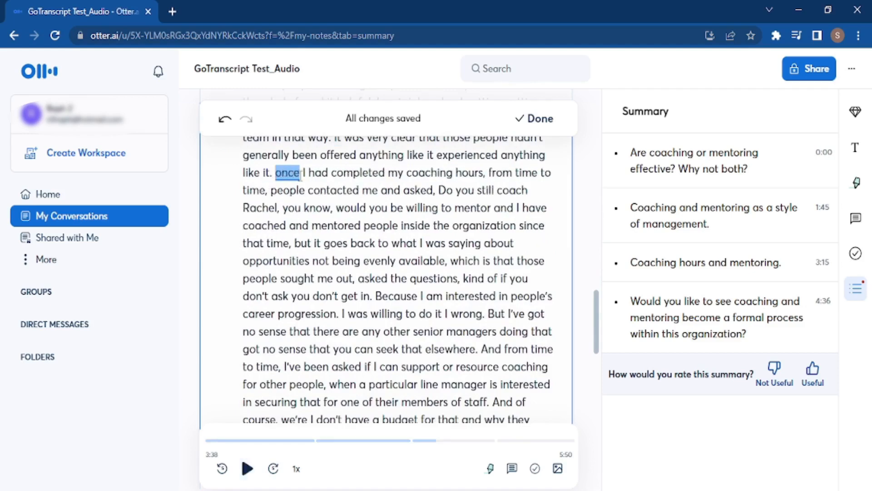
{"action": "type", "text": "O"}
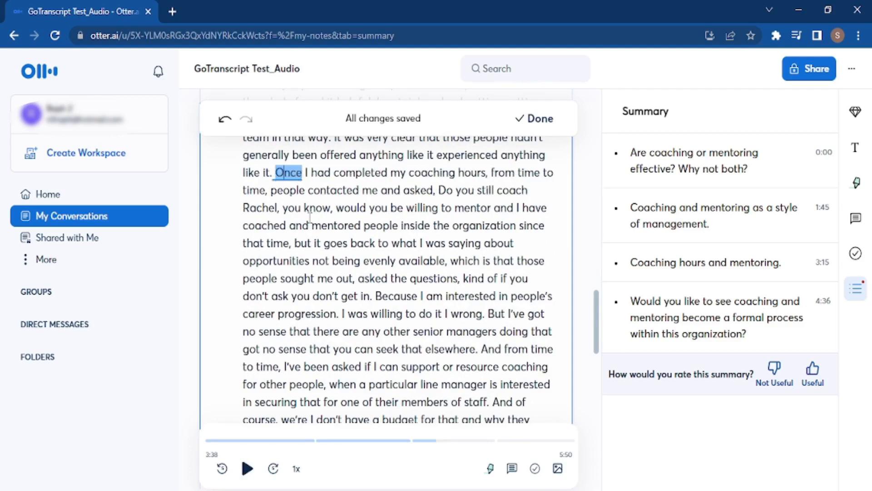
- Replay the passage from "Once I had completed" through "willing to mentor" to check where the quoted question starts and ends
{"action": "left_click", "coordinate": [248, 468]}
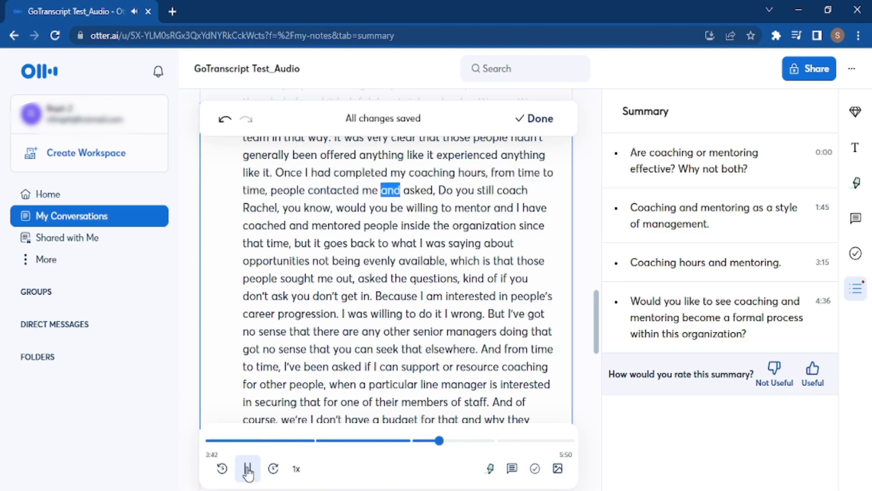
{"action": "left_click", "coordinate": [248, 469]}
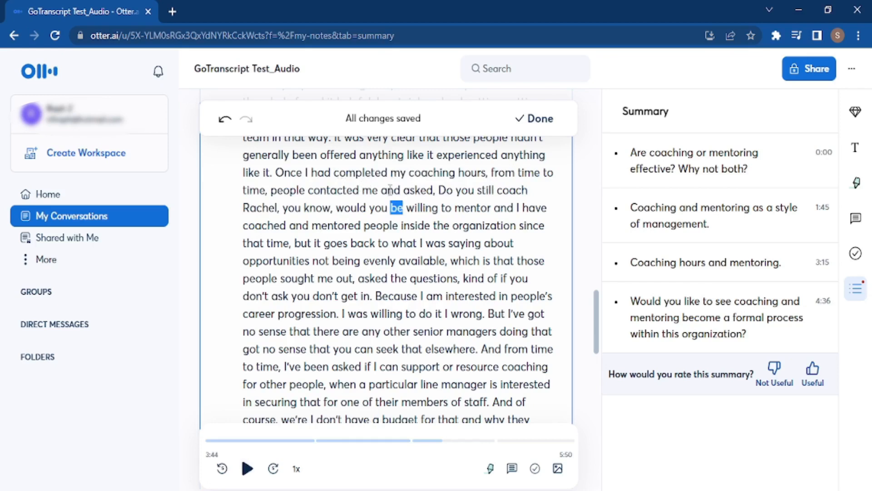
{"action": "left_click", "coordinate": [276, 176]}
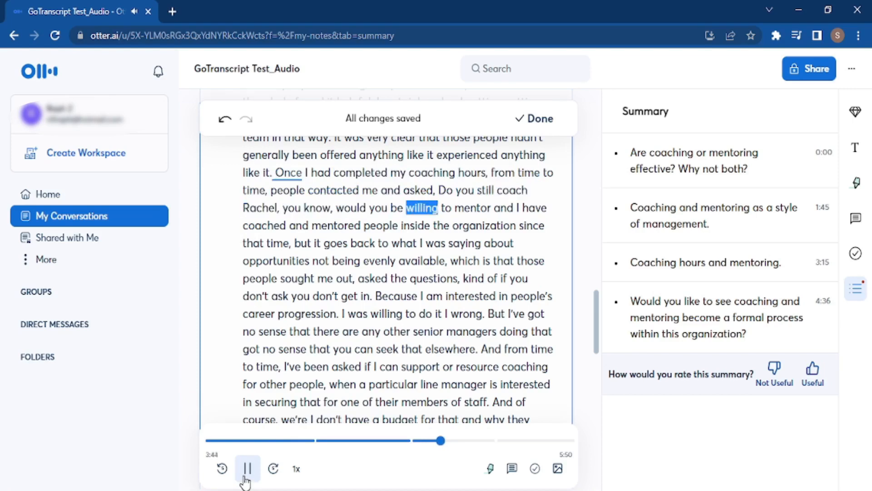
{"action": "left_click", "coordinate": [246, 472]}
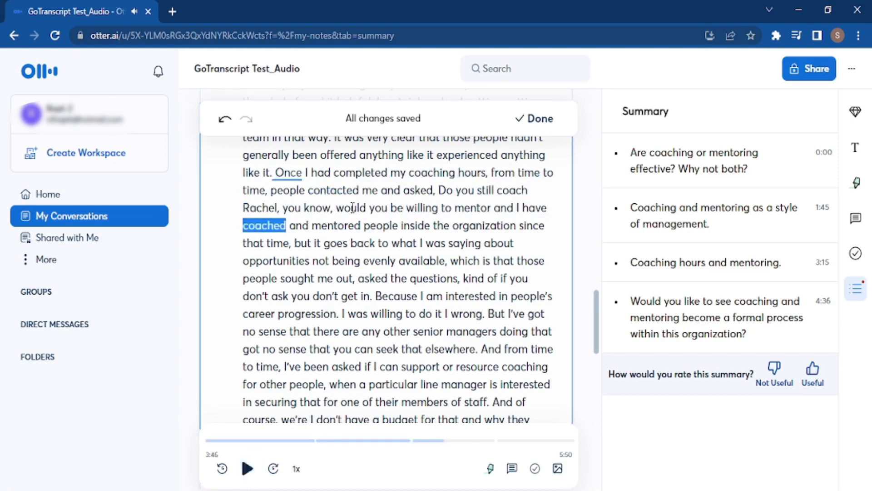
{"action": "left_click", "coordinate": [436, 190]}
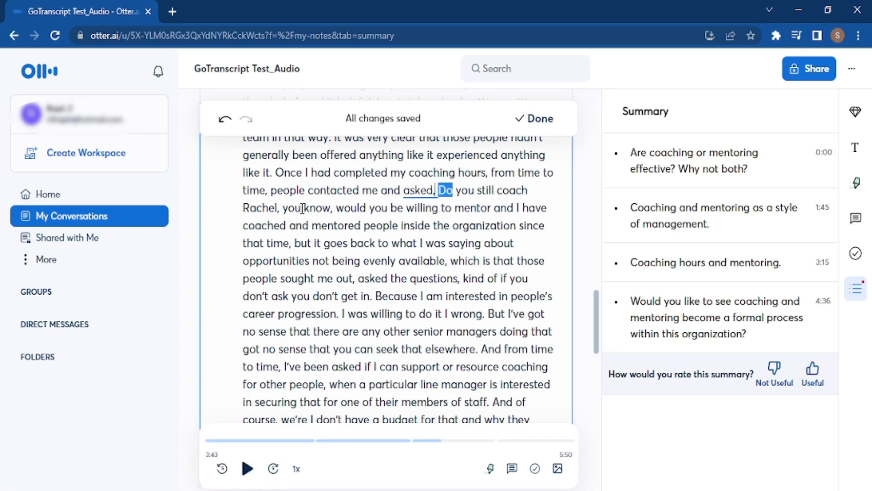
{"action": "left_click", "coordinate": [296, 191]}
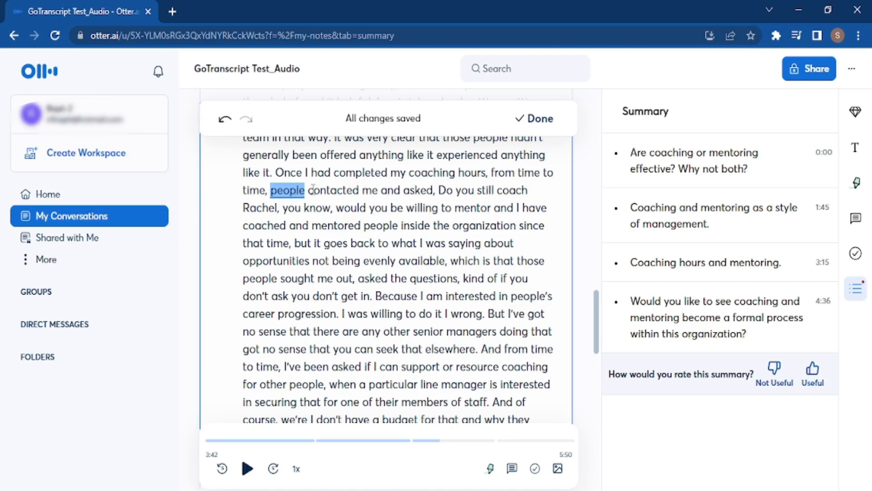
{"action": "left_click", "coordinate": [440, 186]}
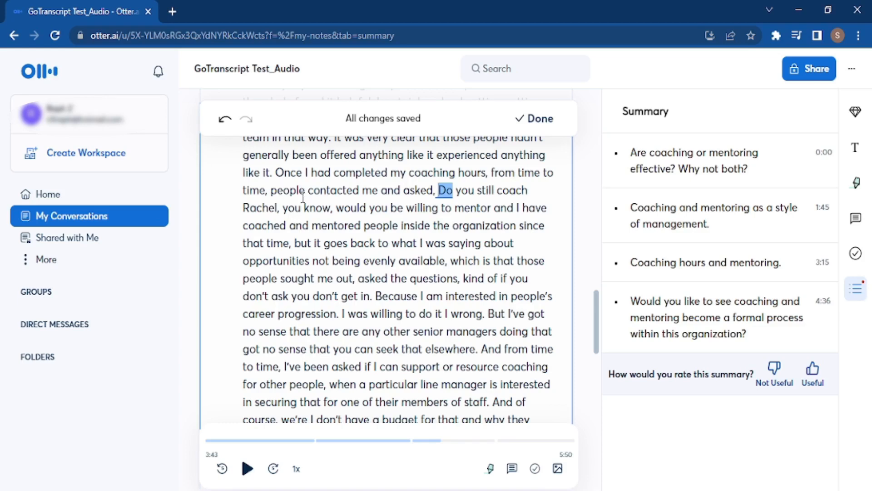
{"action": "left_click", "coordinate": [436, 190]}
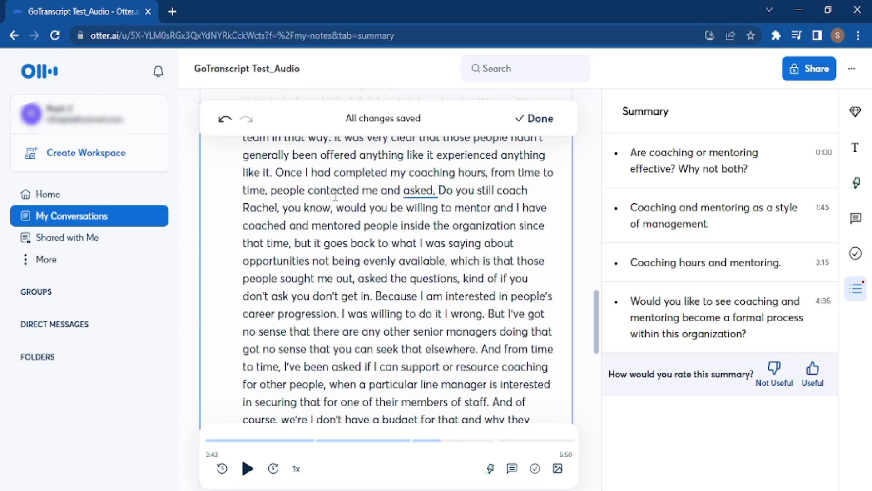
{"action": "double_click", "coordinate": [286, 190]}
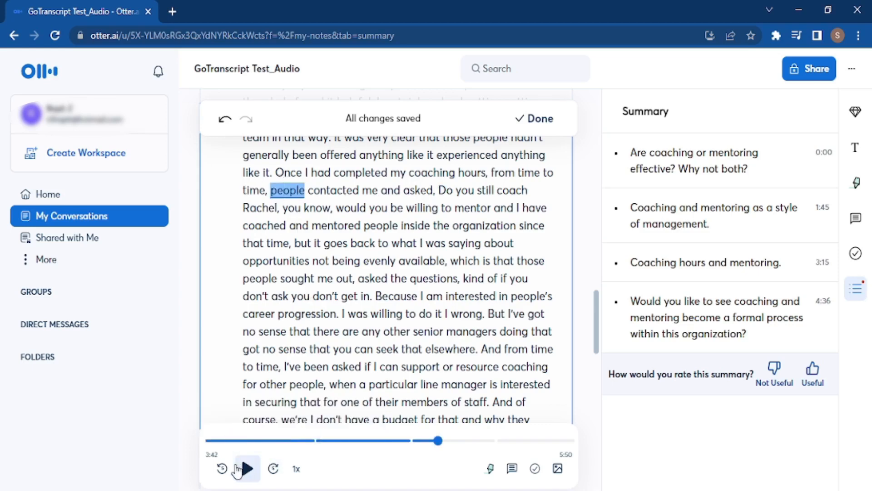
{"action": "left_click", "coordinate": [245, 468]}
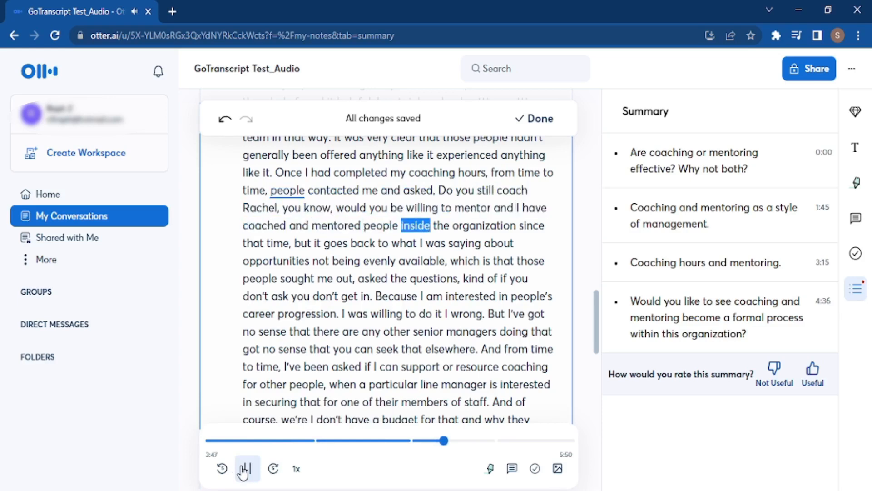
{"action": "left_click", "coordinate": [244, 469]}
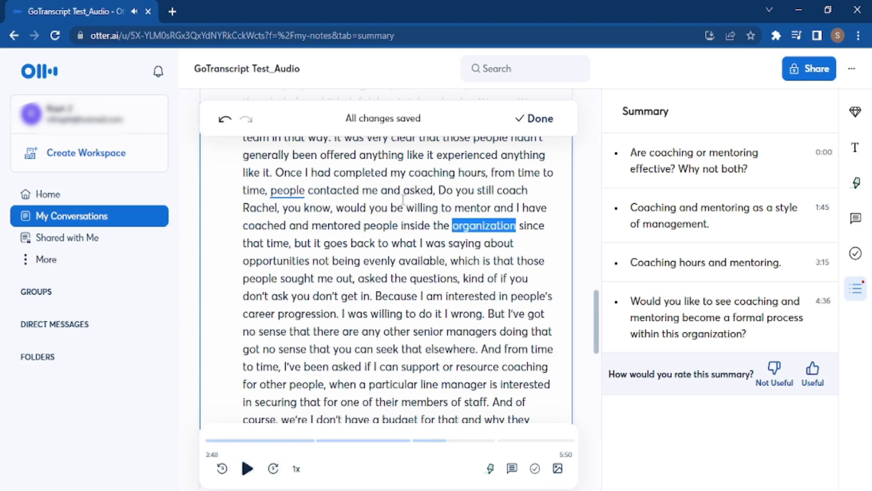
{"action": "left_click", "coordinate": [446, 190]}
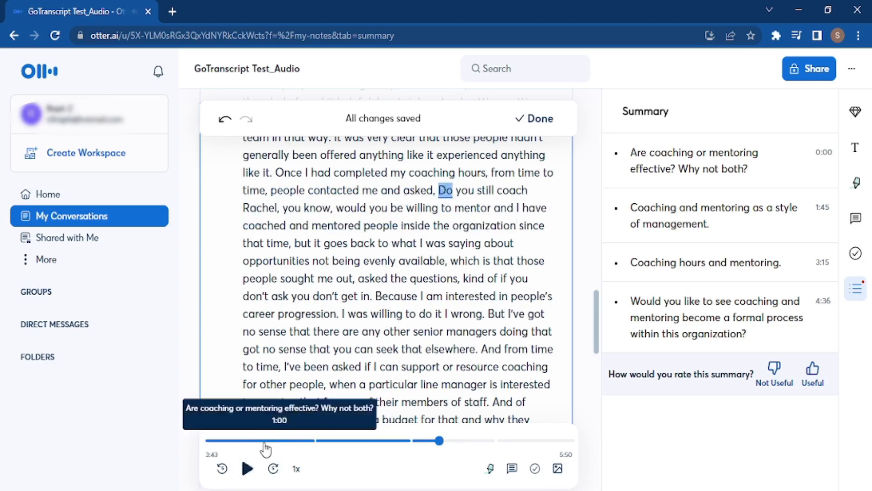
{"action": "left_click", "coordinate": [248, 468]}
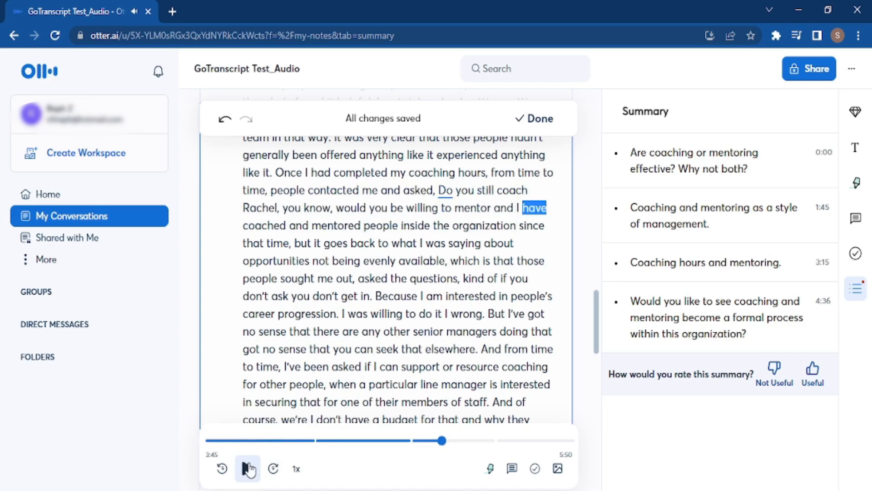
{"action": "left_click", "coordinate": [248, 468]}
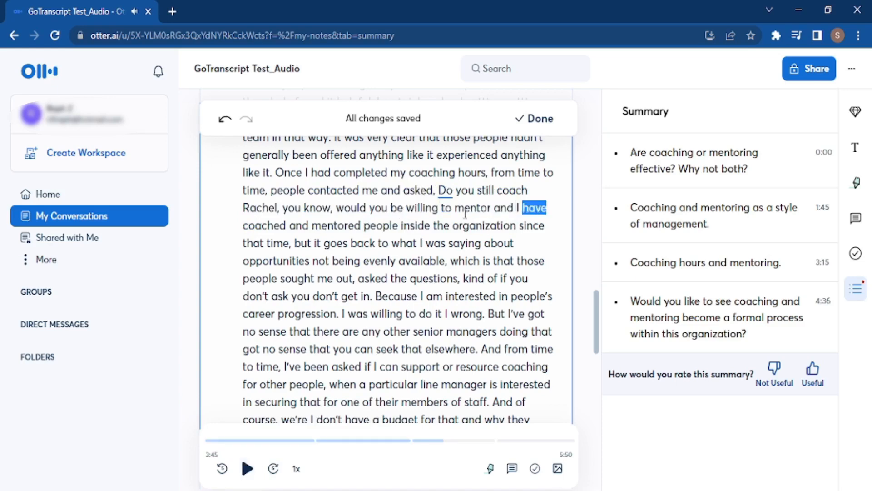
- Enclose the quoted question in double quotation marks, from "Do you still coach" through "willing to mentor"
{"action": "left_click", "coordinate": [437, 189]}
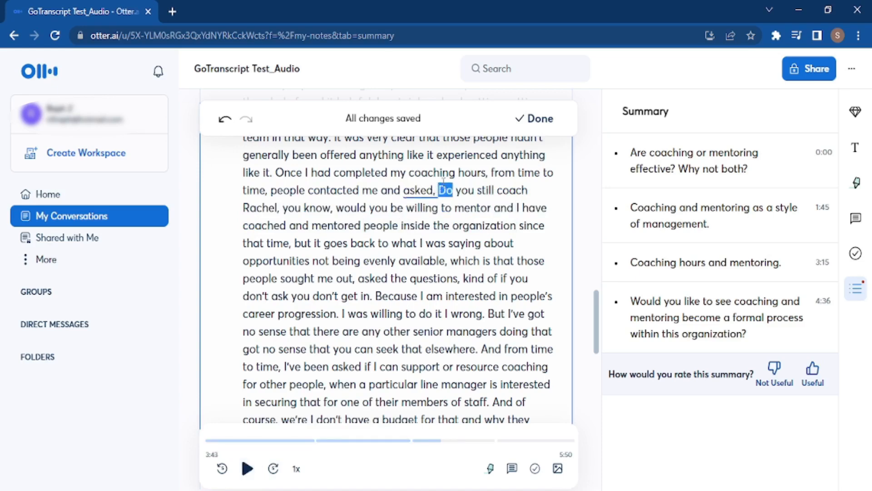
{"action": "left_click", "coordinate": [439, 189]}
{"action": "type", "text": "\""}
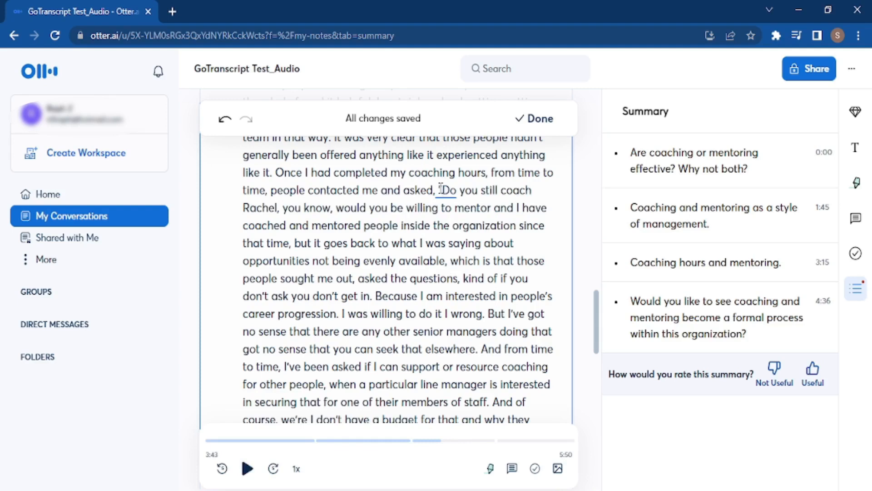
{"action": "double_click", "coordinate": [489, 212]}
{"action": "type", "text": "\""}
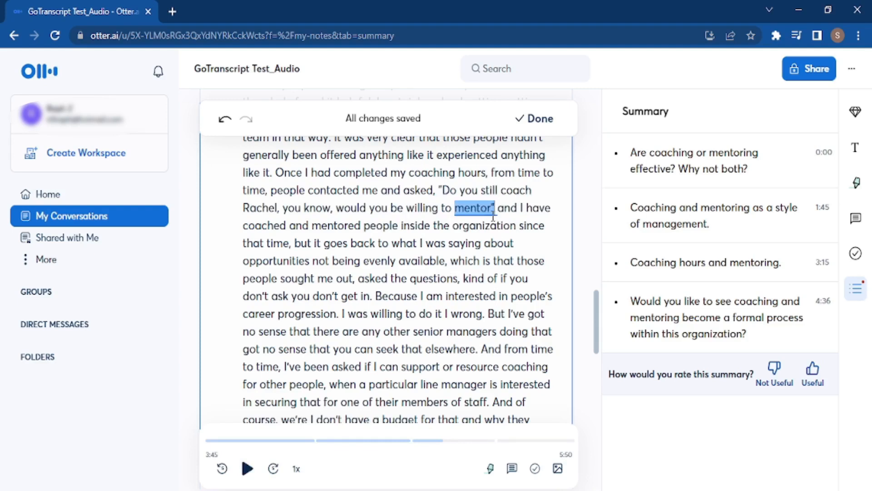
- Replay from "Once" and add a question mark after "mentor", inside the closing quotation mark
{"action": "left_click", "coordinate": [276, 173]}
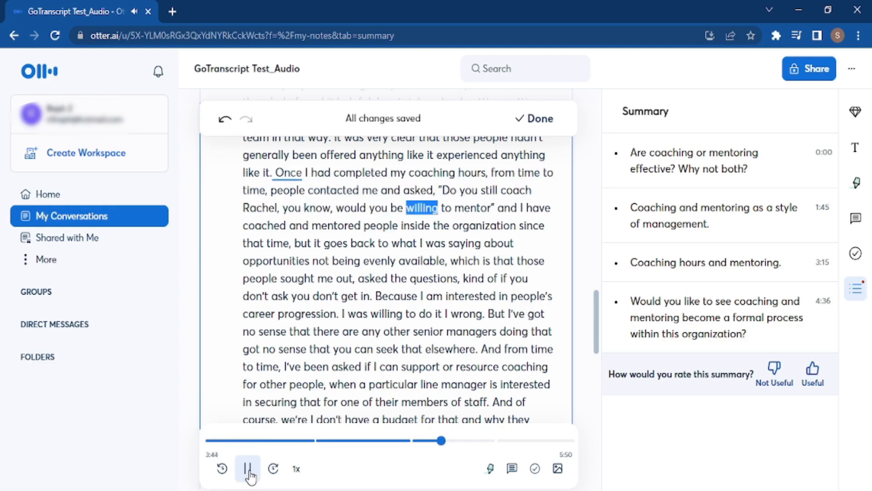
{"action": "left_click", "coordinate": [248, 469]}
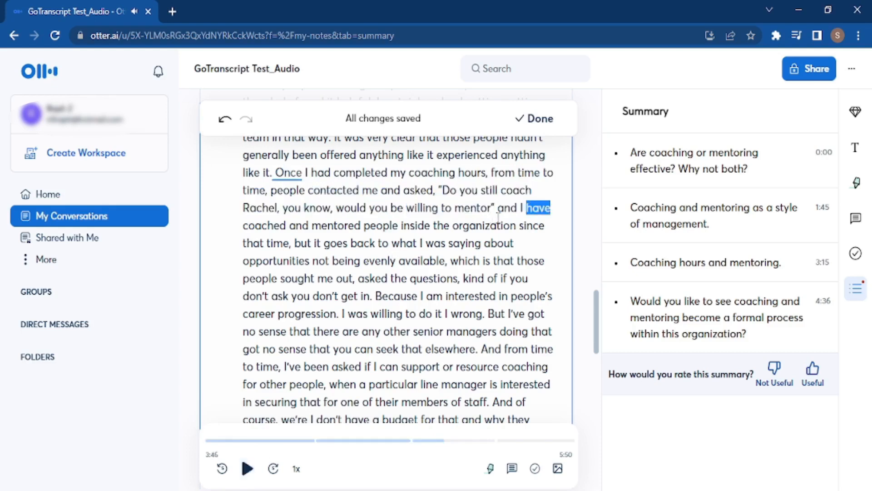
{"action": "left_click", "coordinate": [493, 208]}
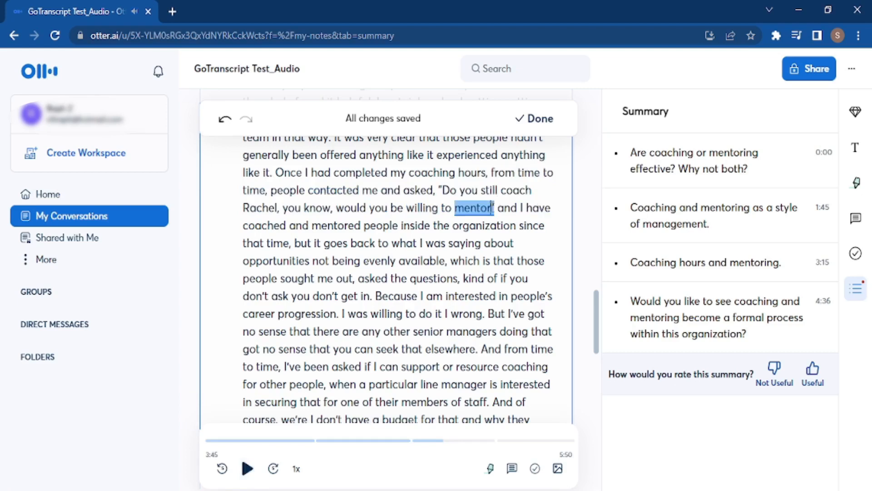
{"action": "type", "text": "?"}
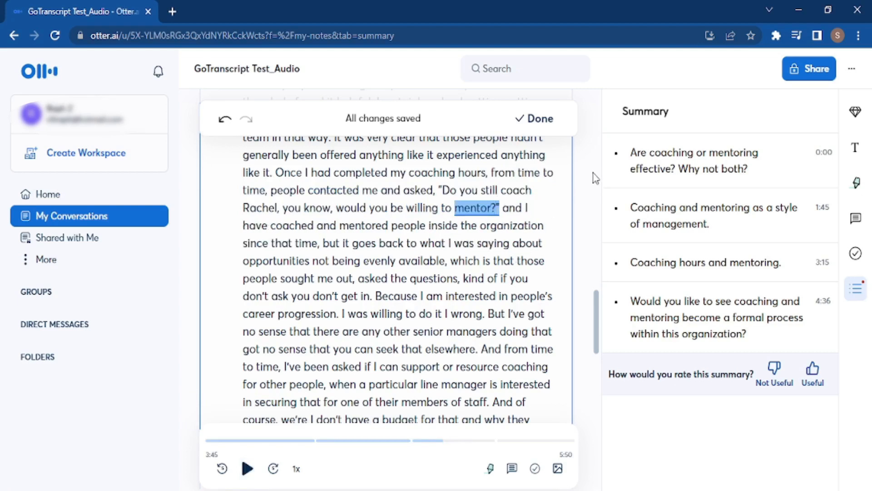
{"action": "left_click", "coordinate": [528, 208]}
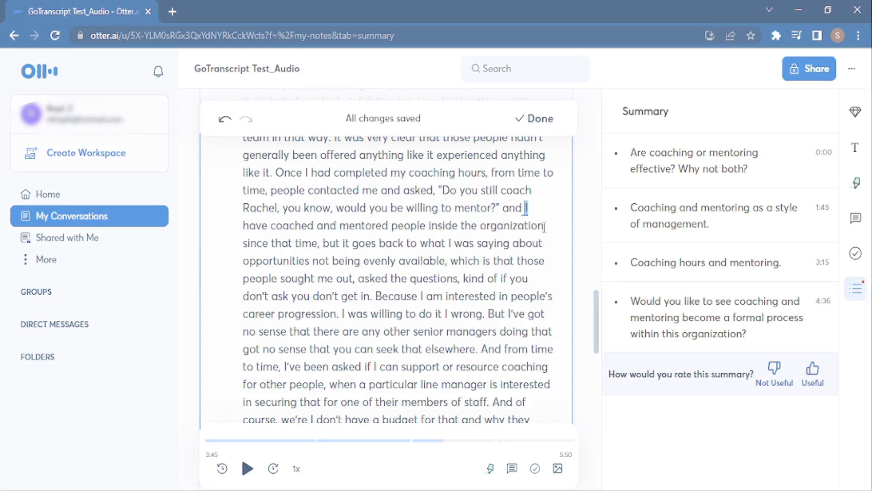